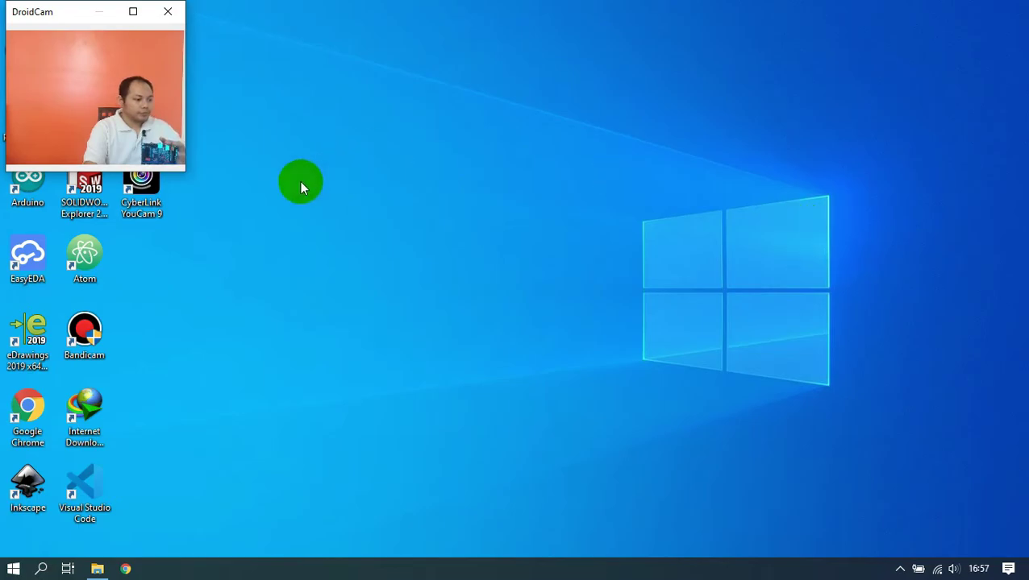
drag(183, 169, 414, 338)
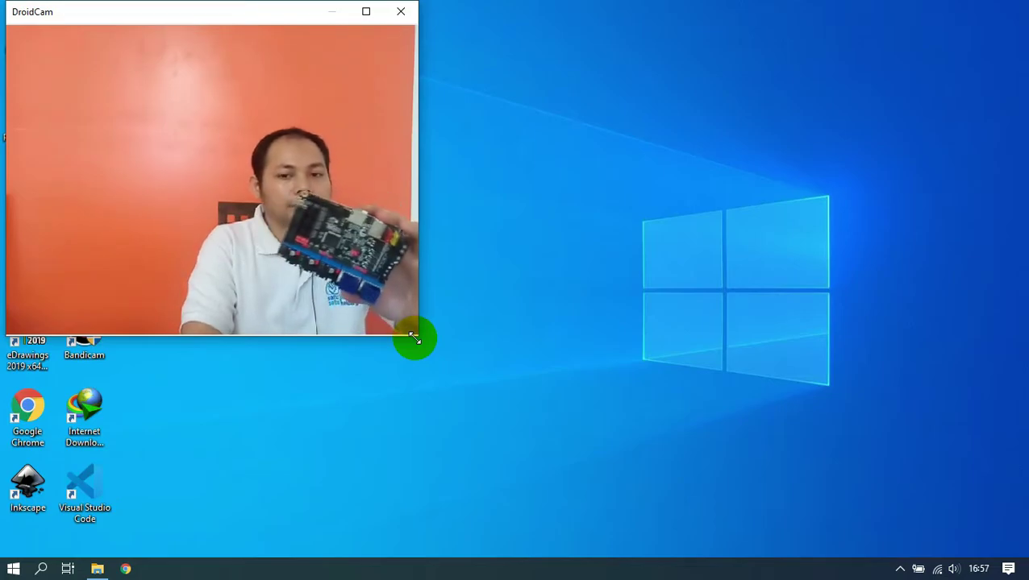
drag(413, 339, 211, 201)
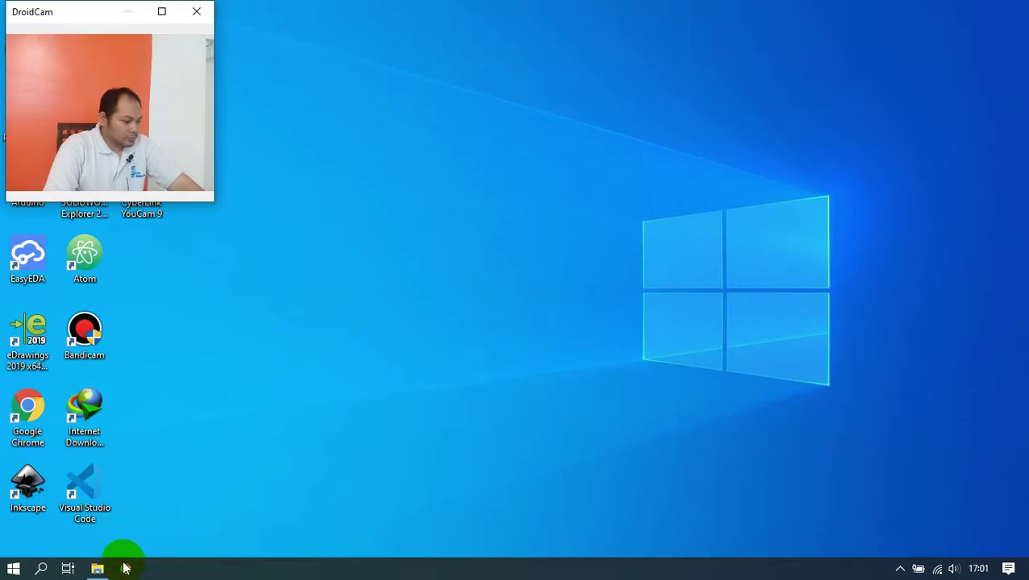
right_click(392, 315)
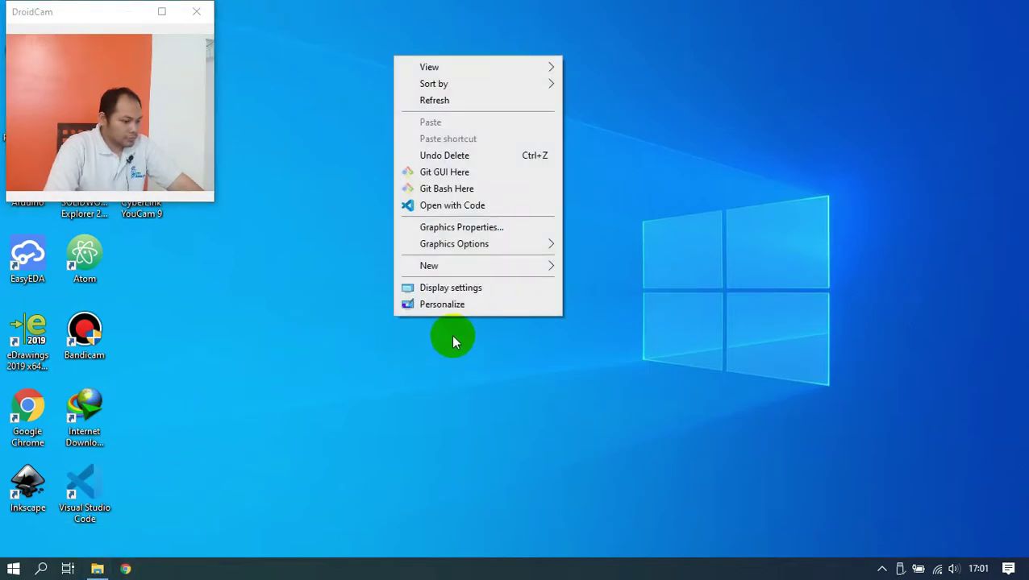
click(510, 102)
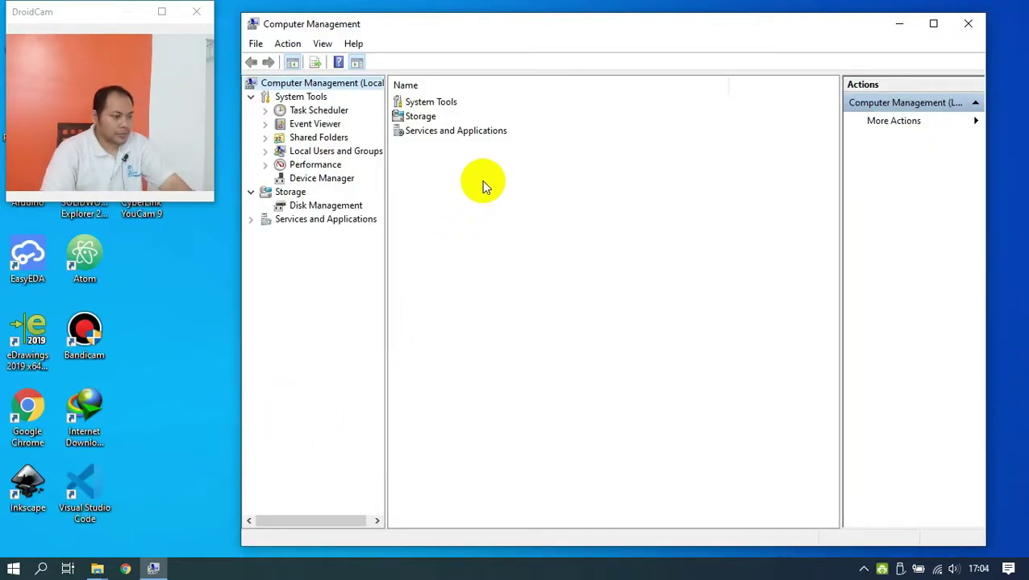
- Open Device Manager in Computer Management and expand Ports (COM & LPT) to check the board's serial ports
click(344, 179)
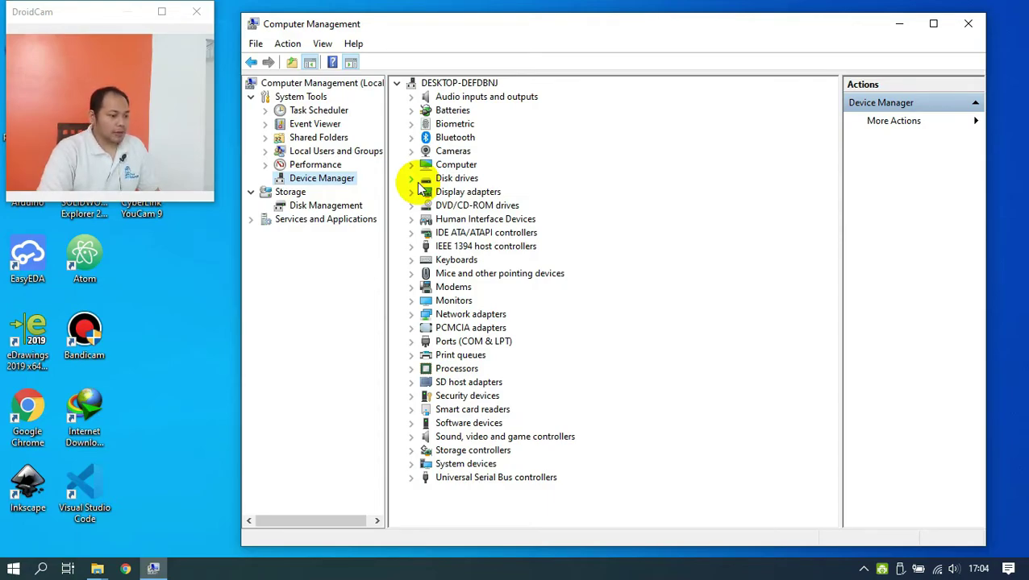
click(412, 179)
click(411, 178)
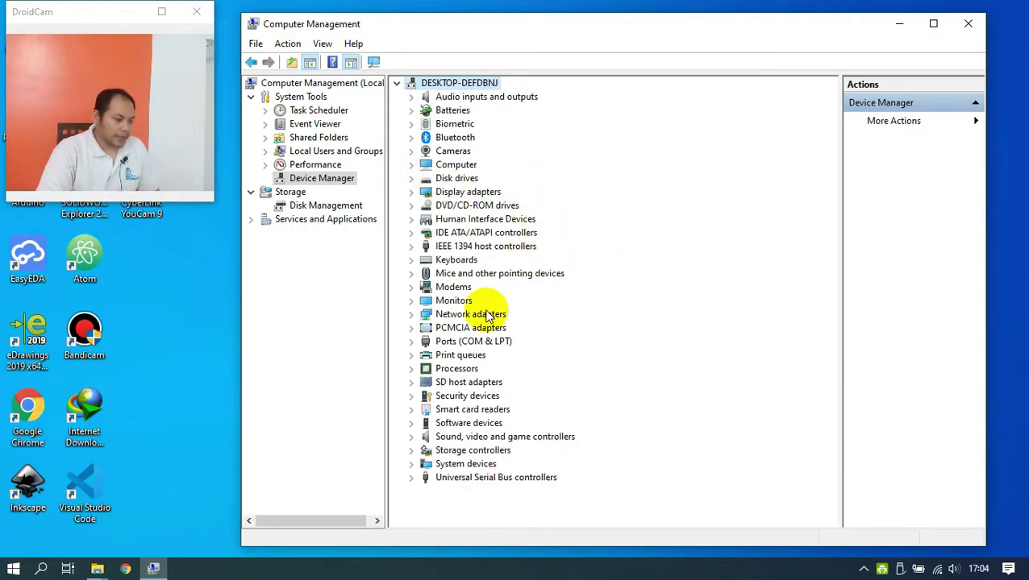
click(411, 342)
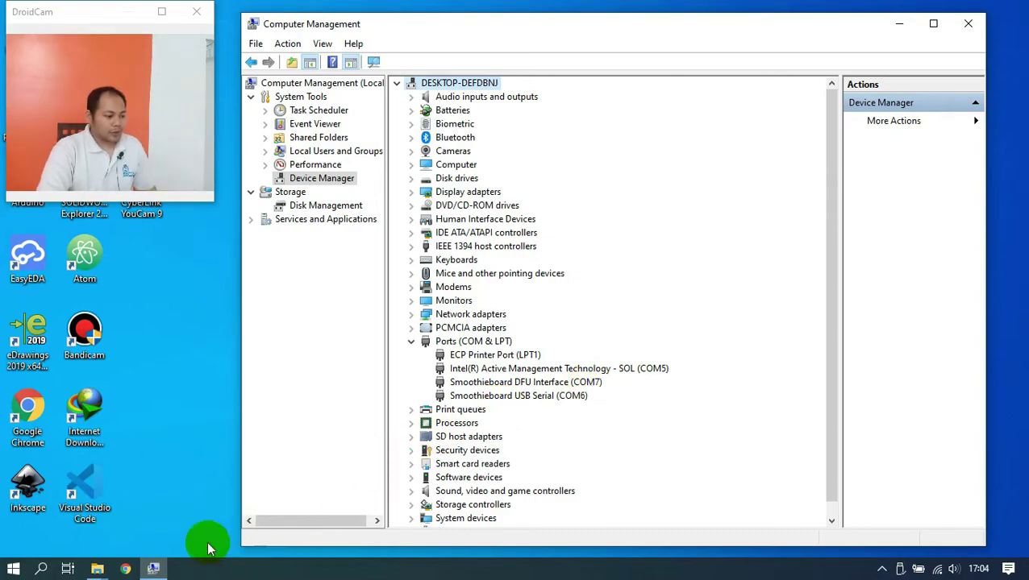
- Inspect config.txt and FIRMWARE.CUR on USB Drive (E:) in File Explorer, then minimize the folder window
click(97, 570)
click(189, 532)
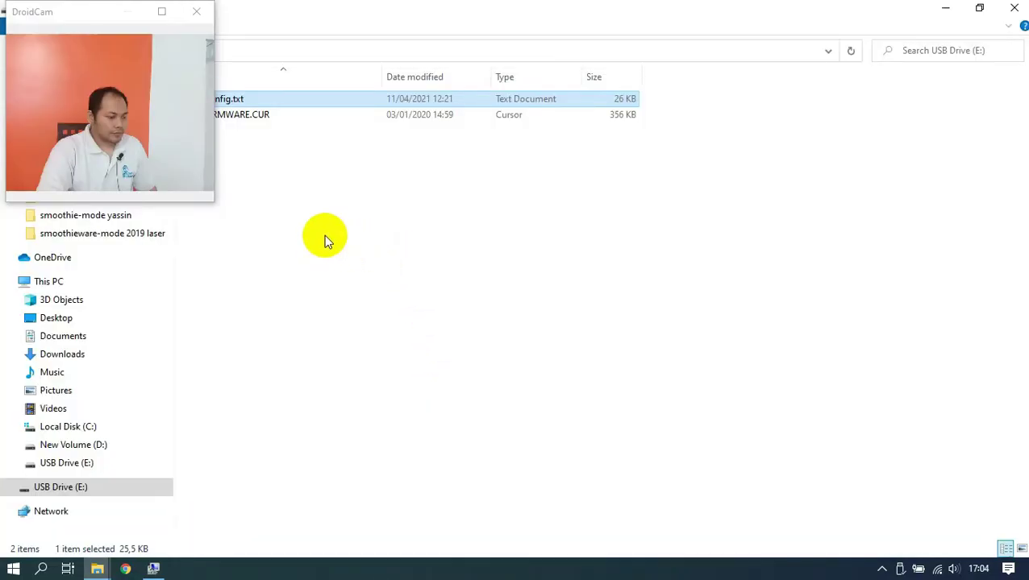
double_click(508, 18)
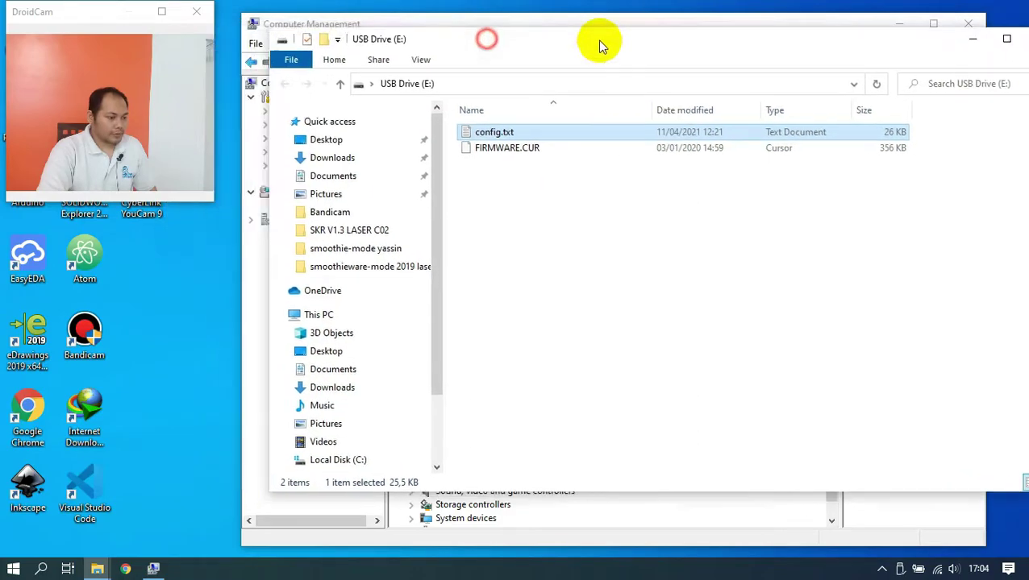
drag(459, 182, 459, 299)
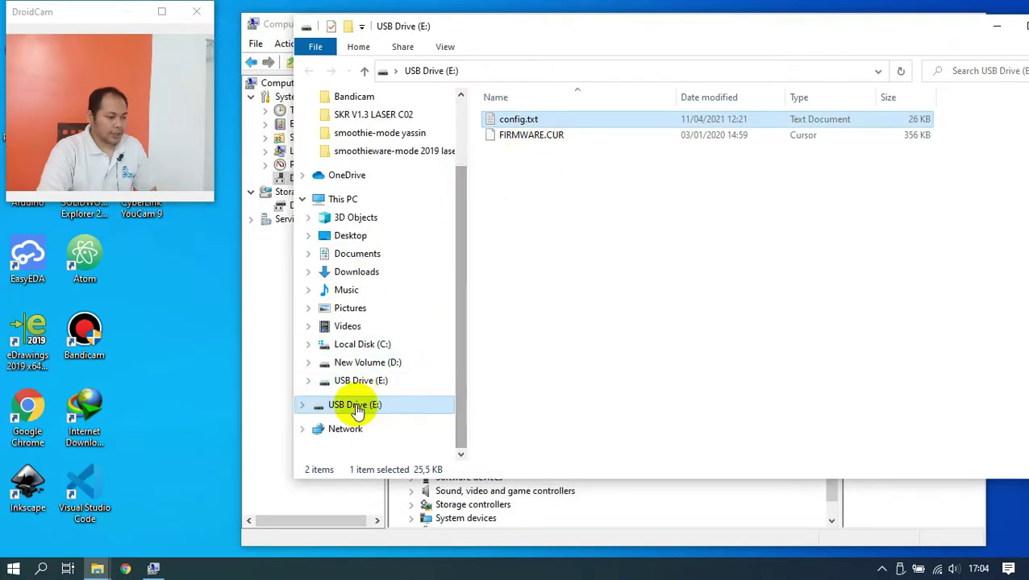
drag(540, 191, 537, 111)
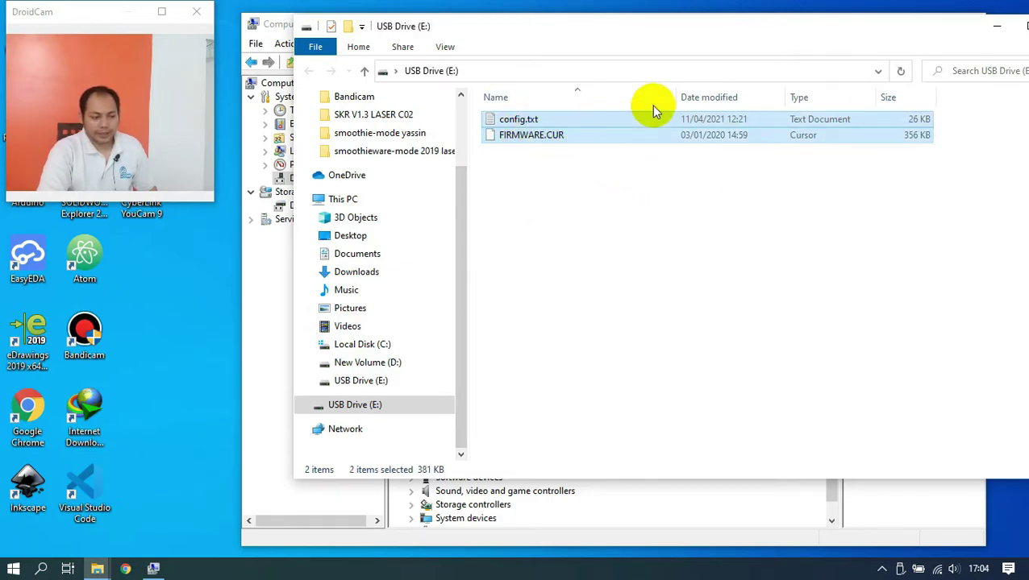
click(993, 25)
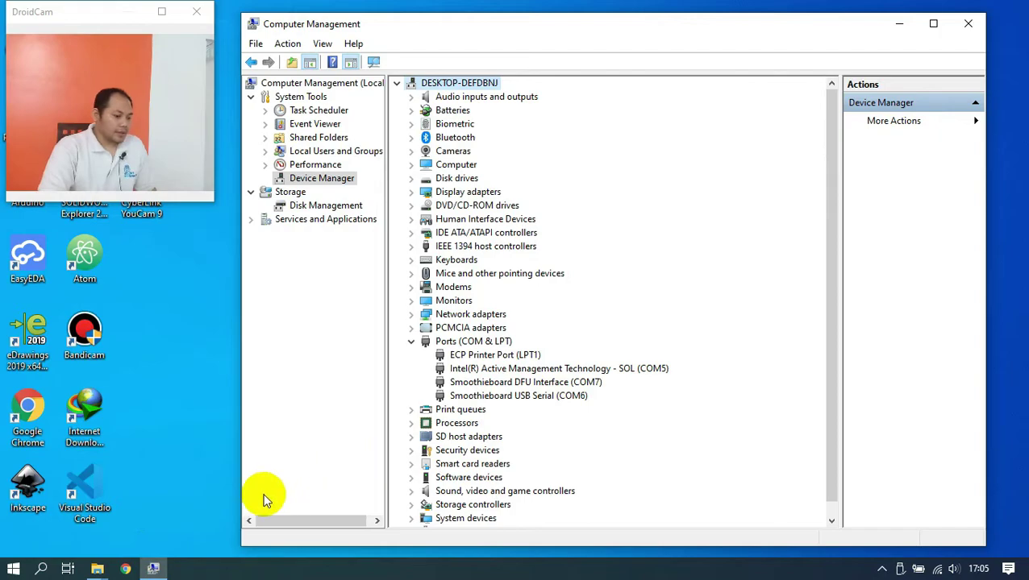
- Bring back the USB Drive (E:) folder, fit its window beside the camera view and select FIRMWARE.CUR
click(98, 570)
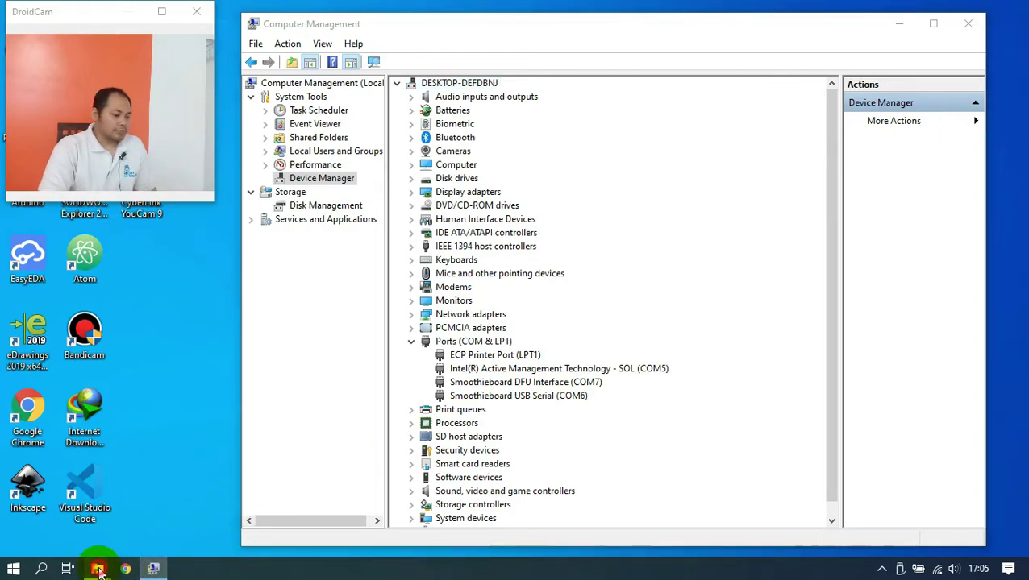
click(230, 528)
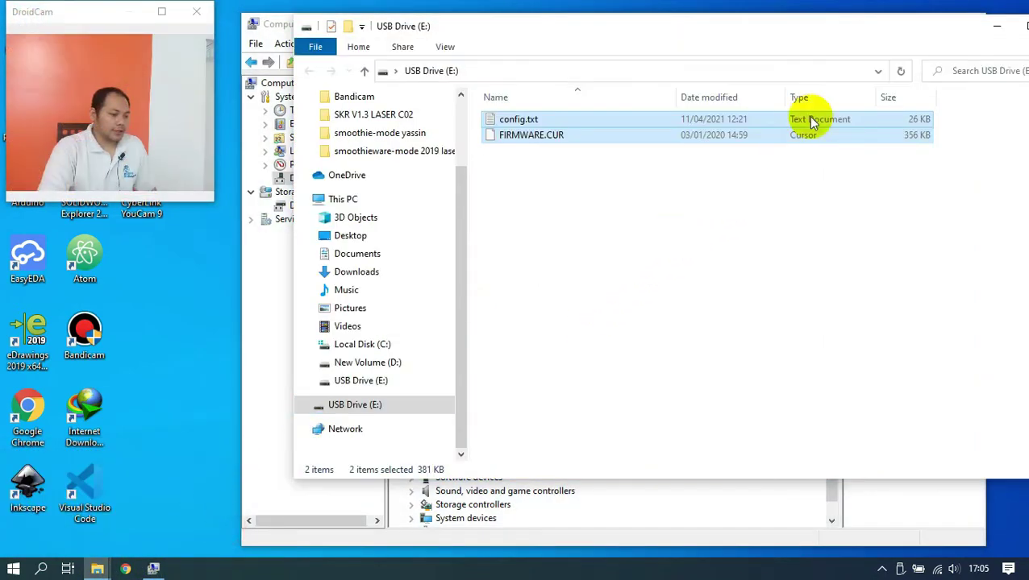
click(1018, 29)
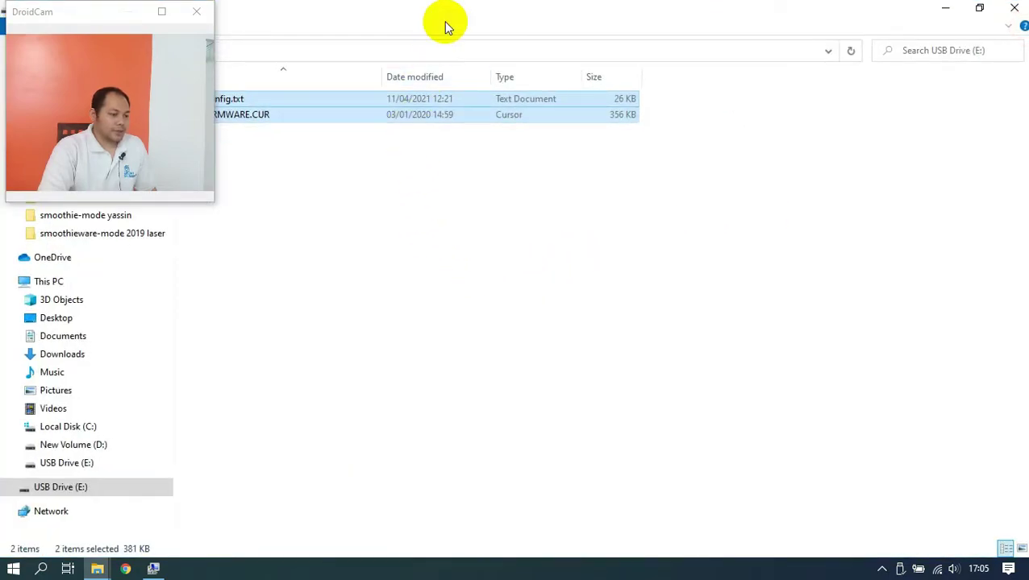
drag(450, 23, 631, 46)
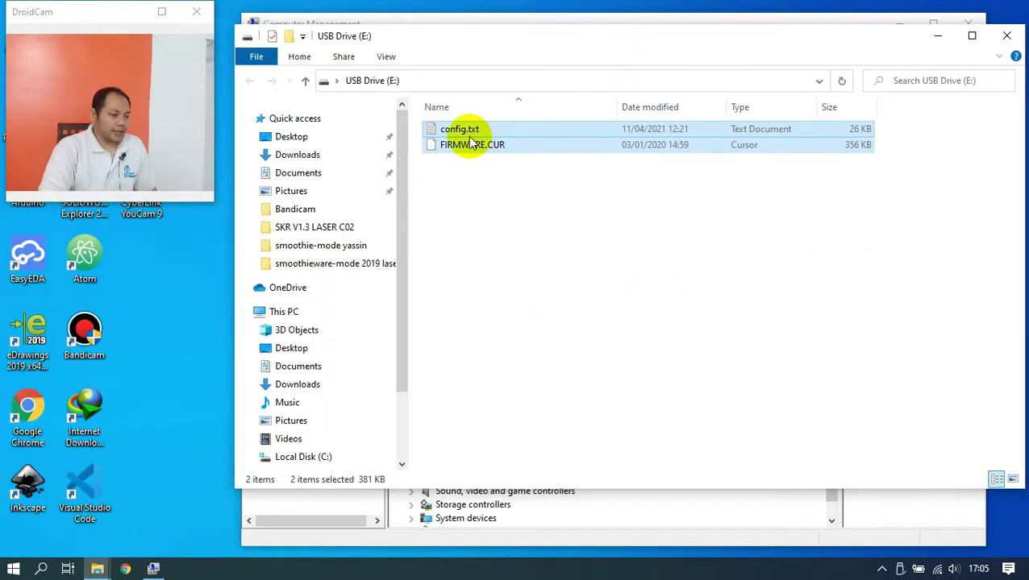
click(485, 198)
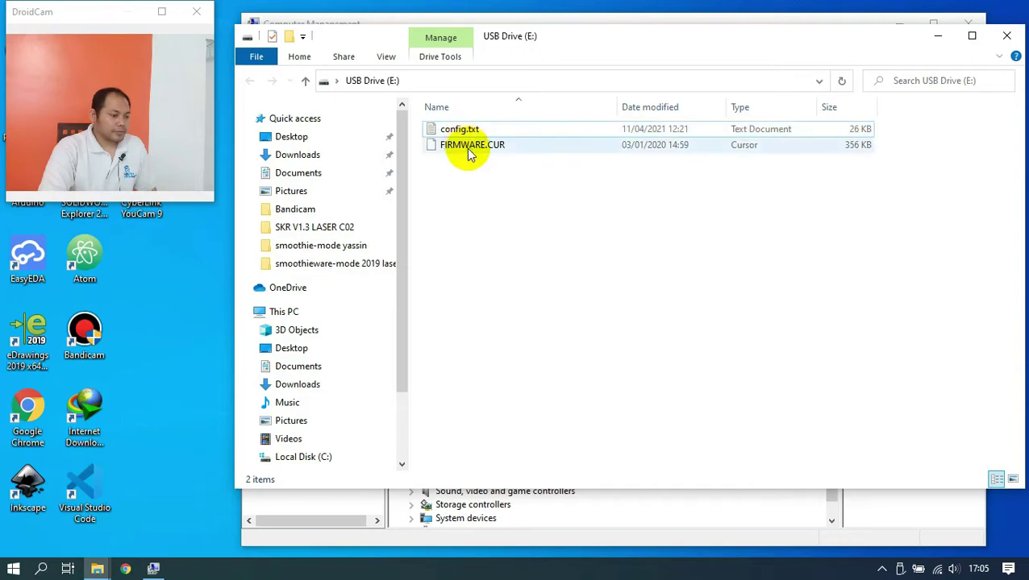
click(471, 154)
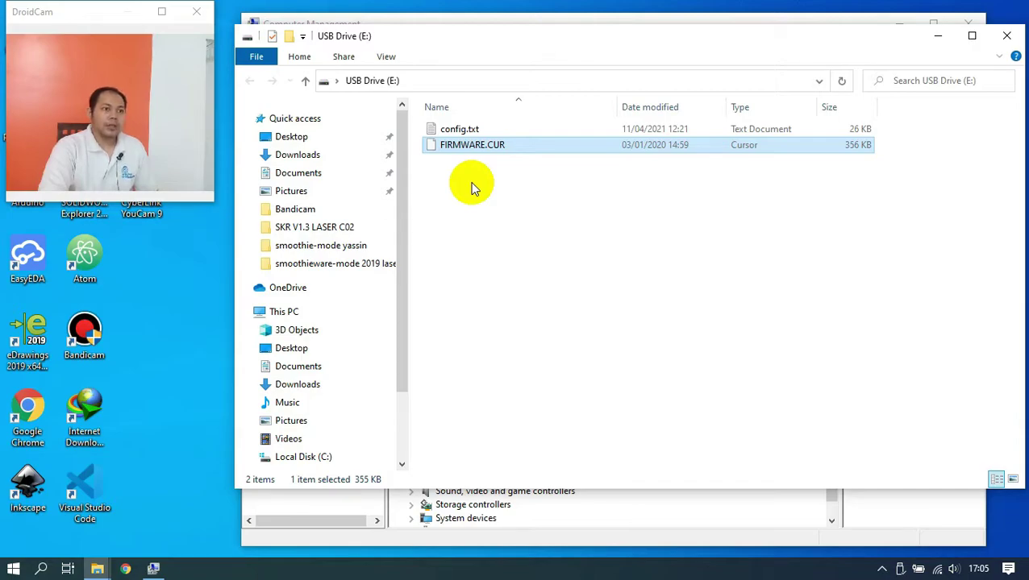
click(497, 161)
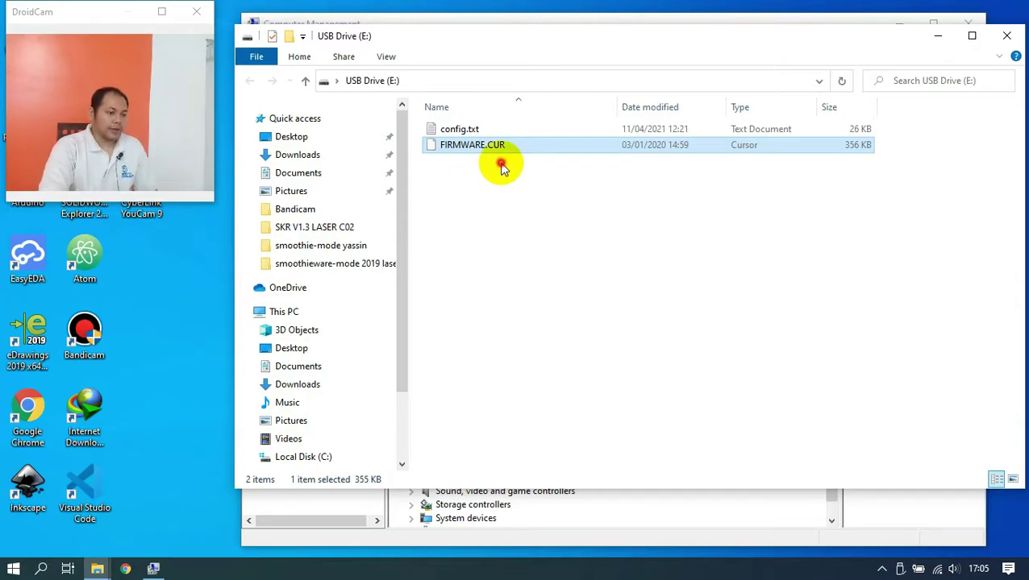
- Open config.txt from the USB drive in Notepad++ and restore the editor to a smaller window
click(456, 135)
right_click(456, 136)
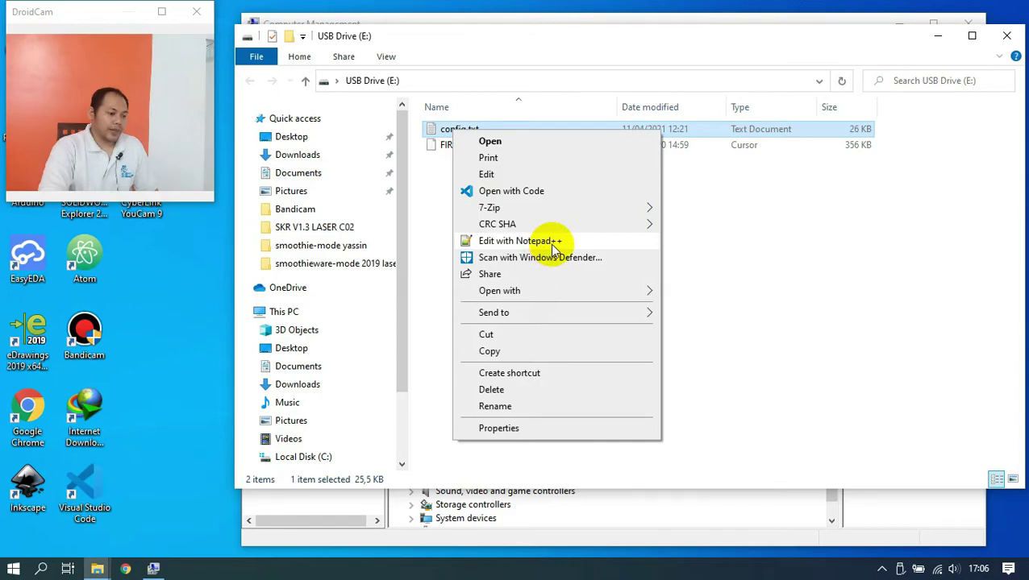
click(553, 248)
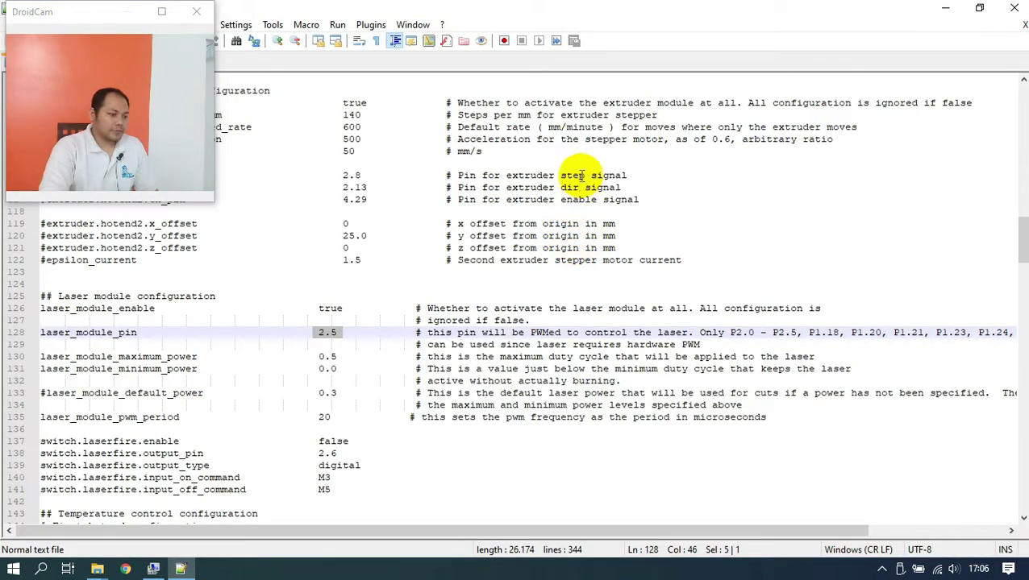
click(979, 9)
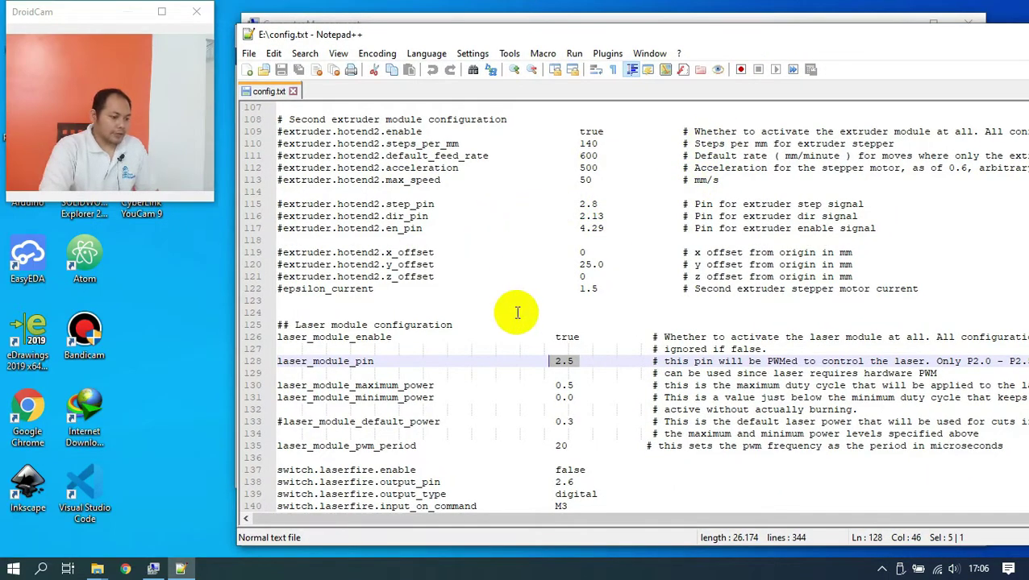
- Set laser_module_pin to 2.0 in the laser module configuration section of config.txt
scroll(631, 254, up, 19)
scroll(631, 254, up, 6)
scroll(631, 254, down, 20)
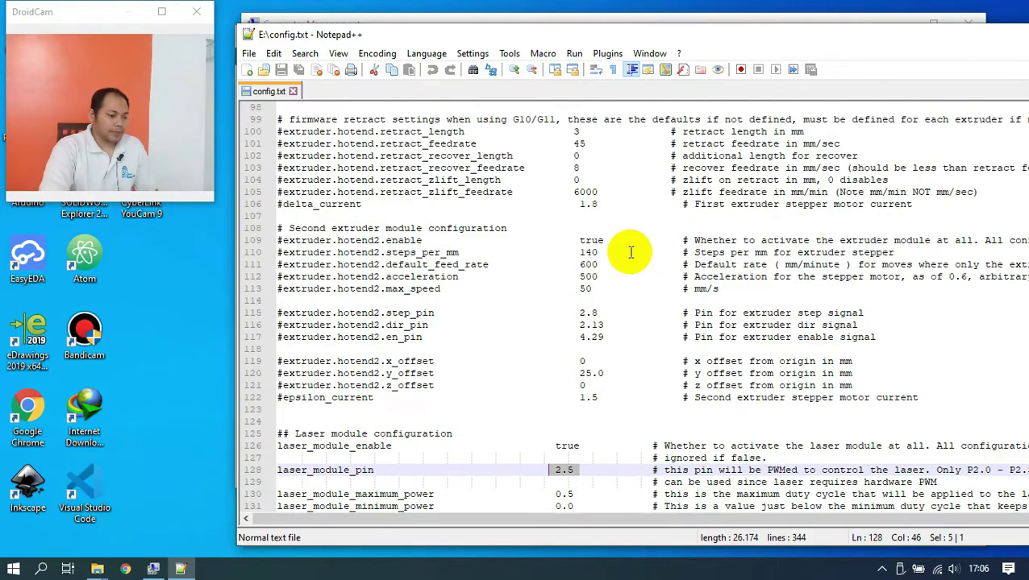
scroll(631, 253, down, 5)
scroll(631, 253, down, 1)
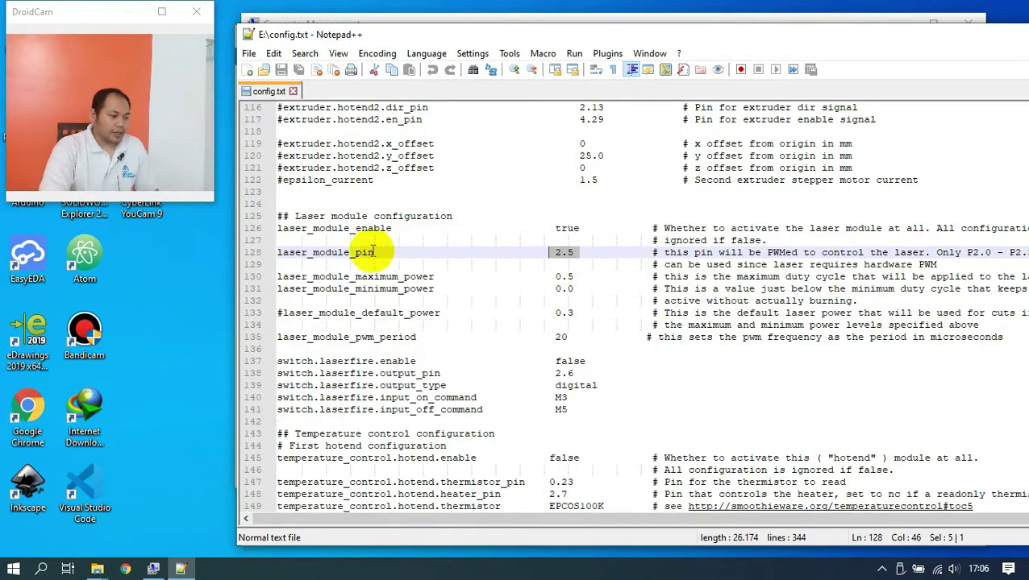
drag(278, 257, 584, 254)
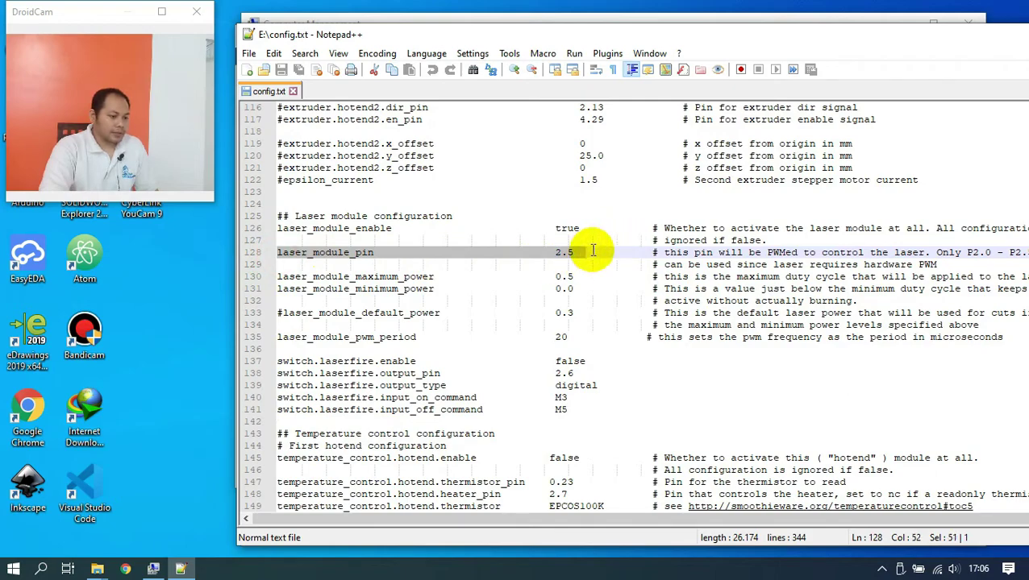
click(587, 250)
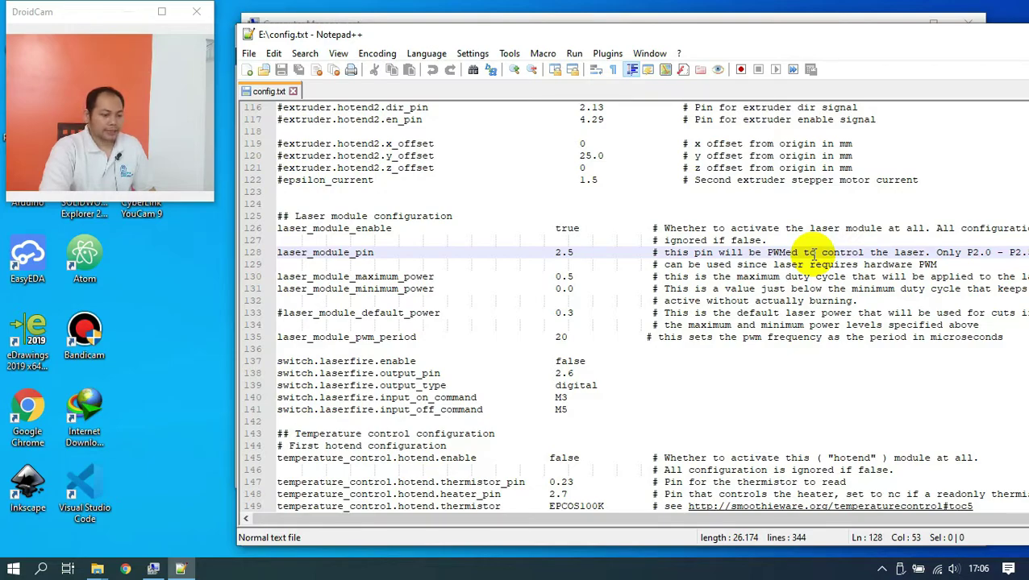
click(577, 255)
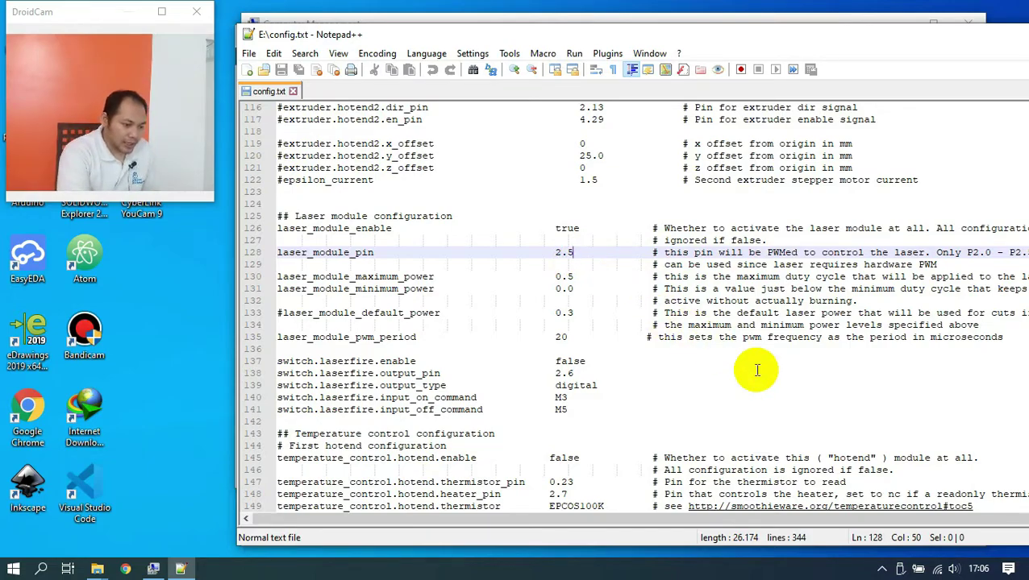
key(BackSpace)
key(BackSpace)
key(BackSpace)
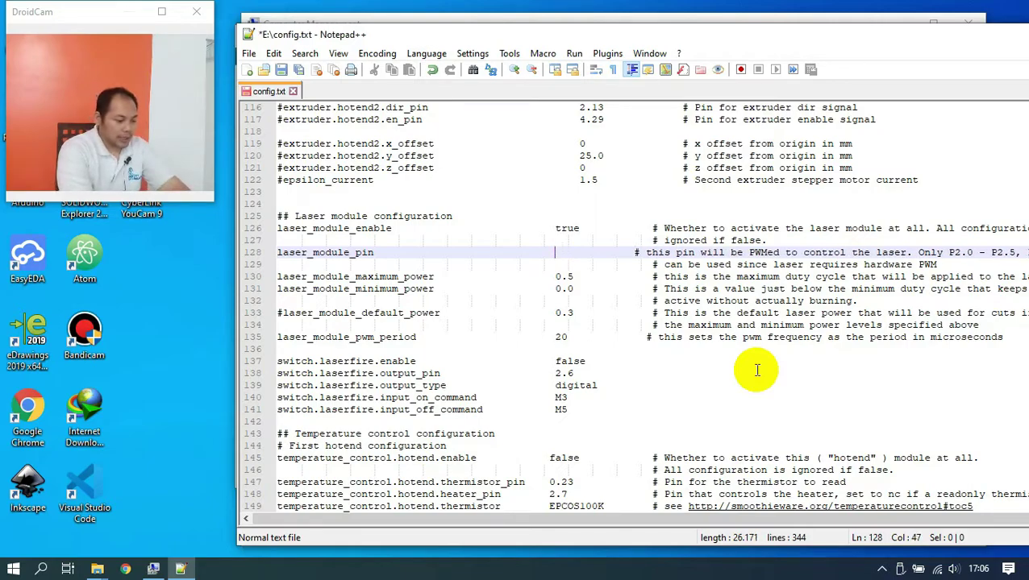
text(2.0)
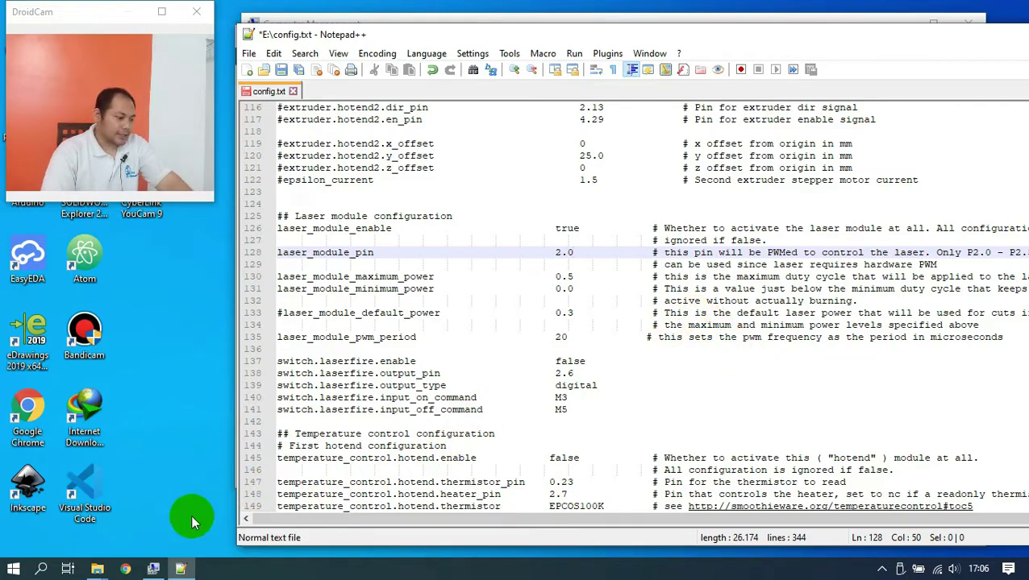
- Switch to Chrome, dismiss the restore prompt, search for "skr 1.3 schematic" and examine the SKR V1.3 pin diagram
click(126, 571)
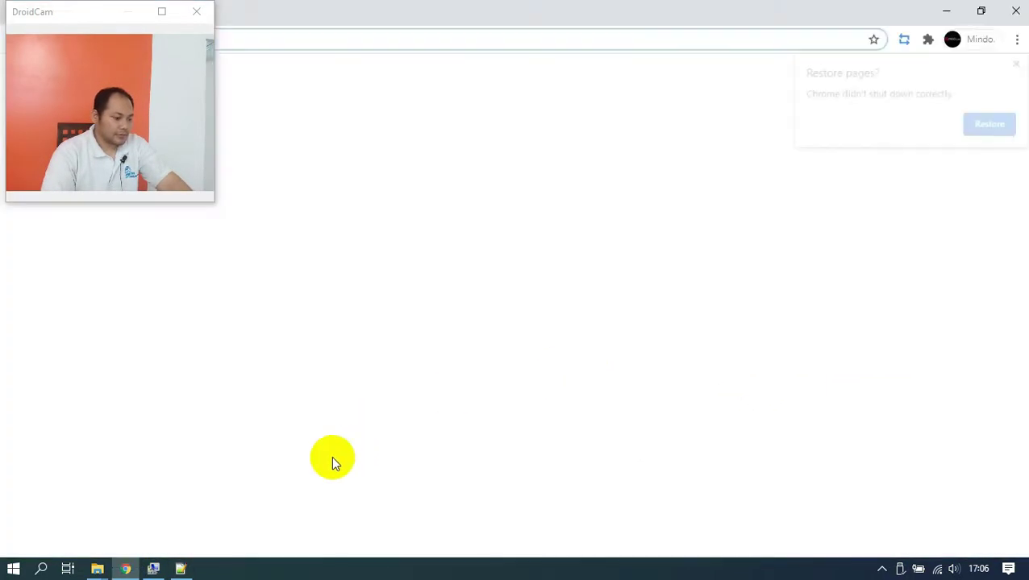
click(980, 10)
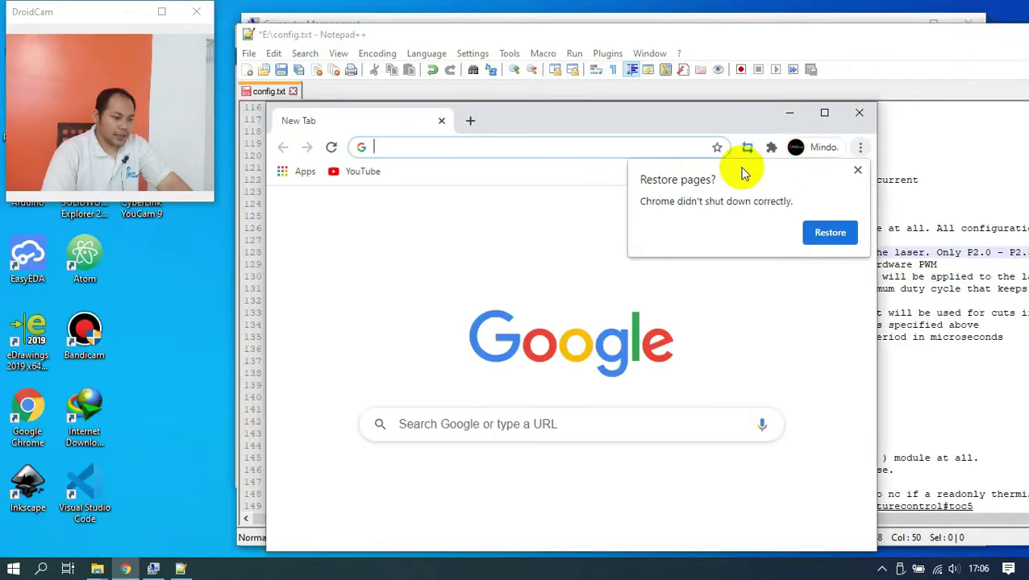
click(573, 147)
click(857, 170)
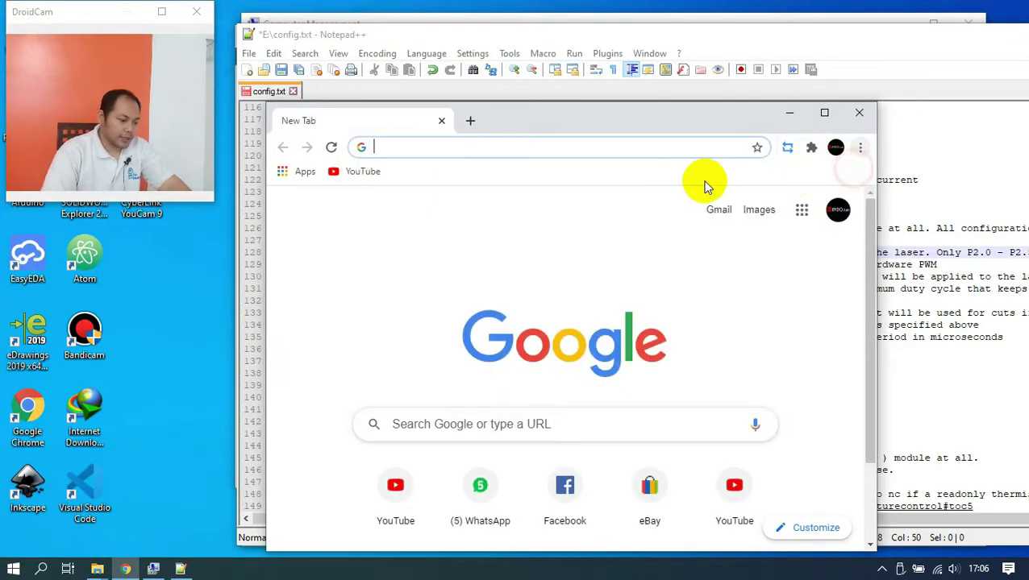
text(skr)
key(Down)
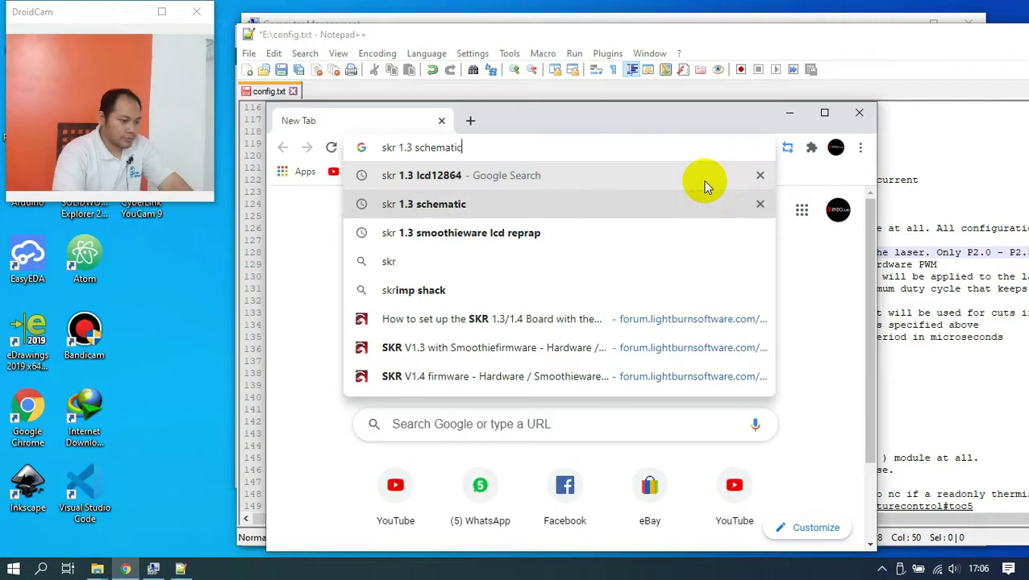
key(Return)
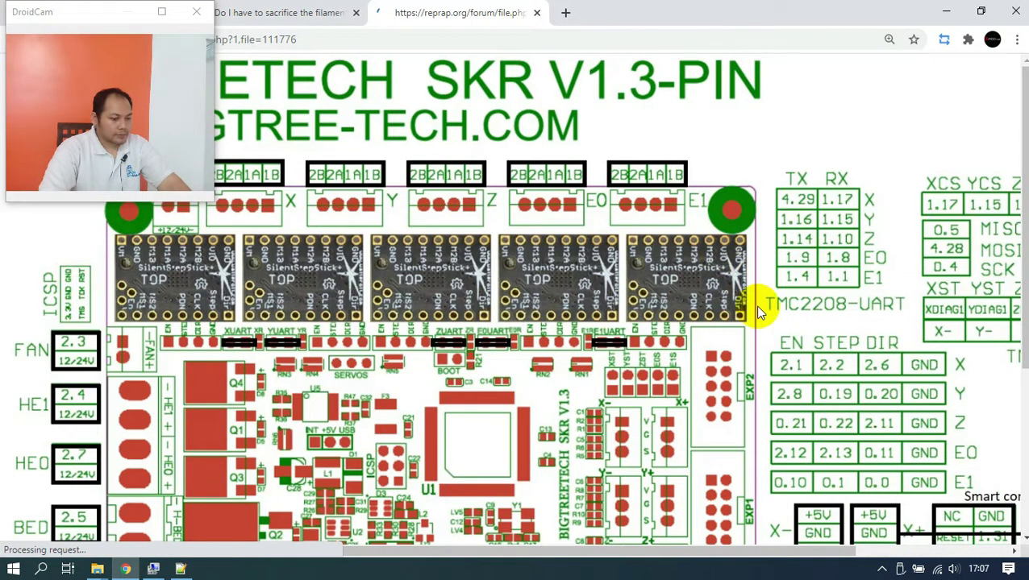
scroll(758, 313, down, 3)
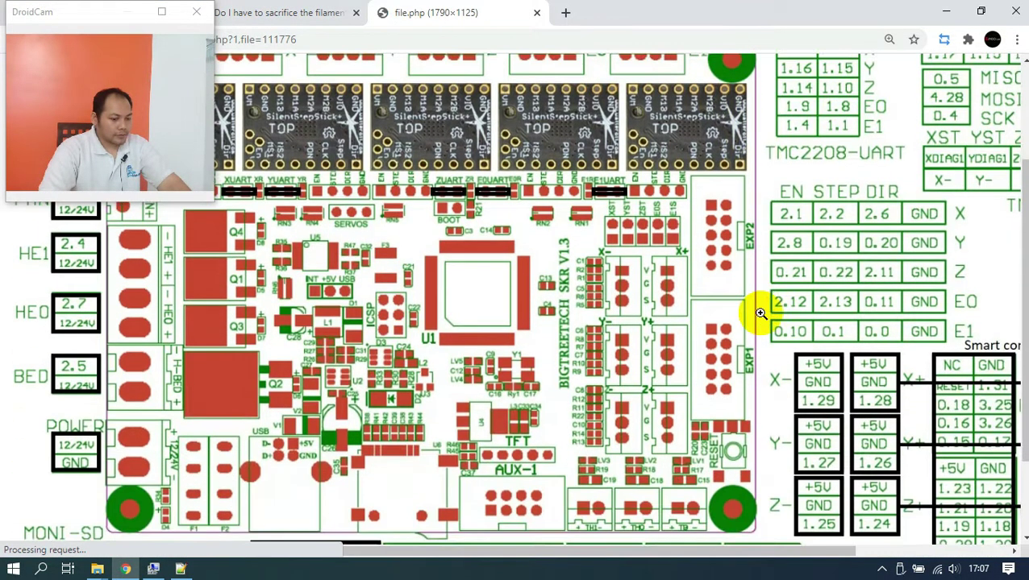
- Examine the servo, endstop and EXP pin labels on the SKR V1.3 diagram and return to config.txt in Notepad++
drag(680, 555, 750, 556)
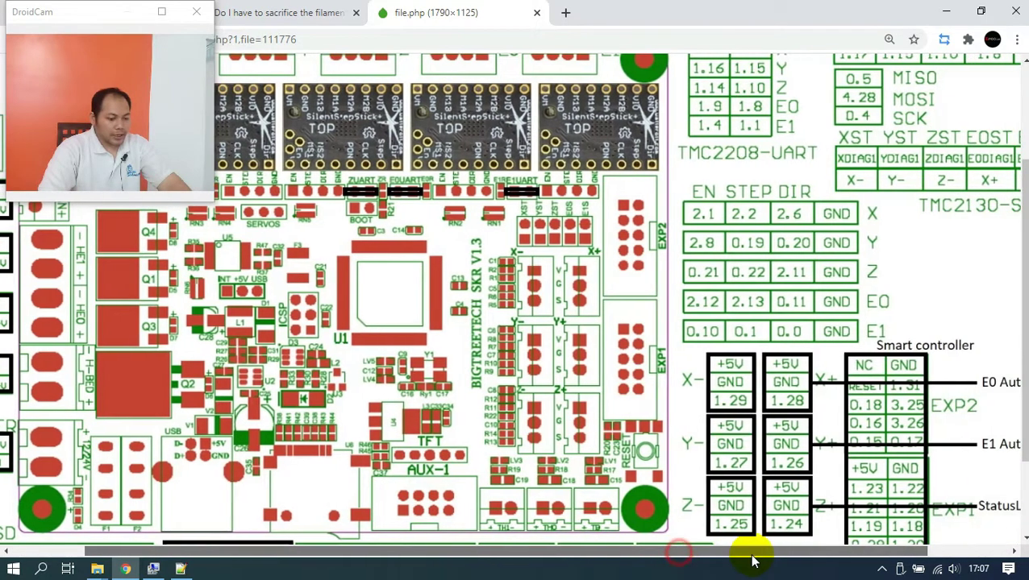
scroll(677, 470, down, 2)
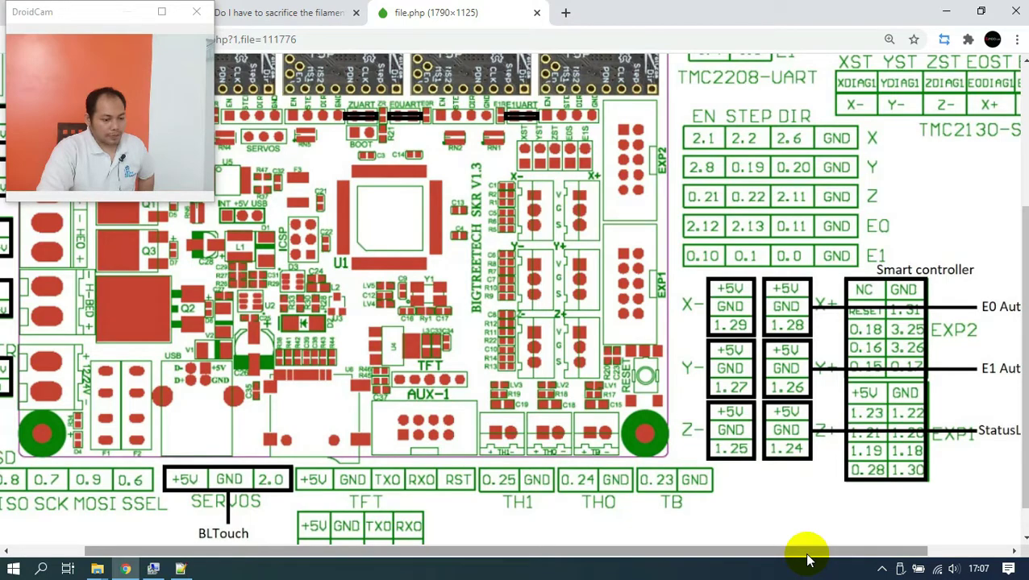
drag(809, 556, 628, 557)
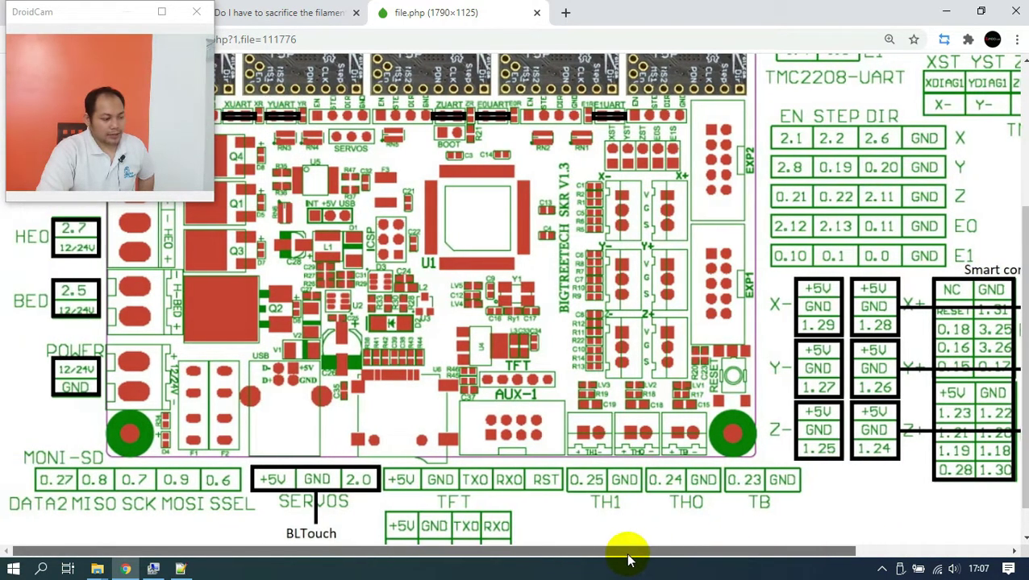
click(980, 12)
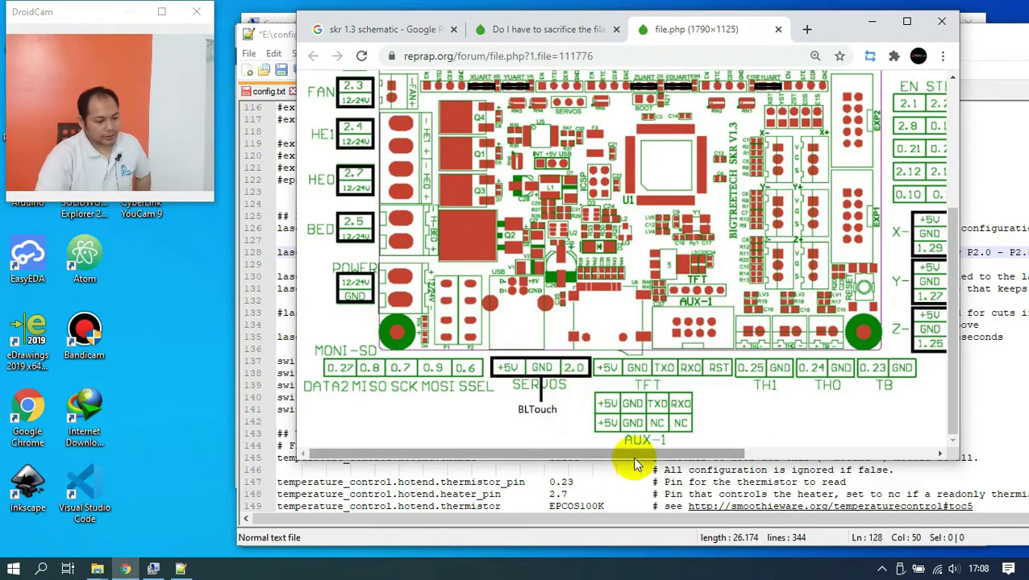
drag(628, 461, 838, 450)
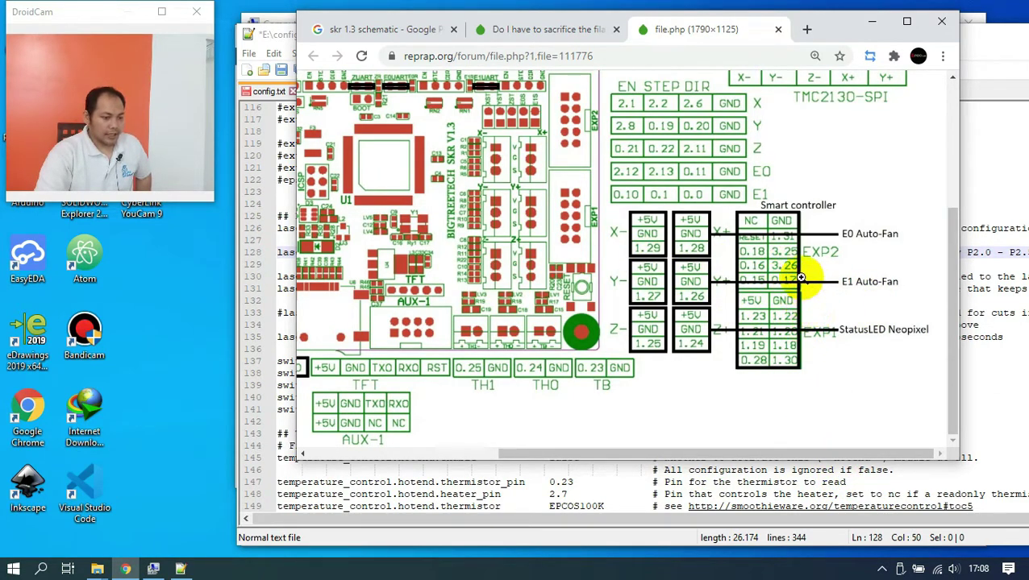
click(872, 27)
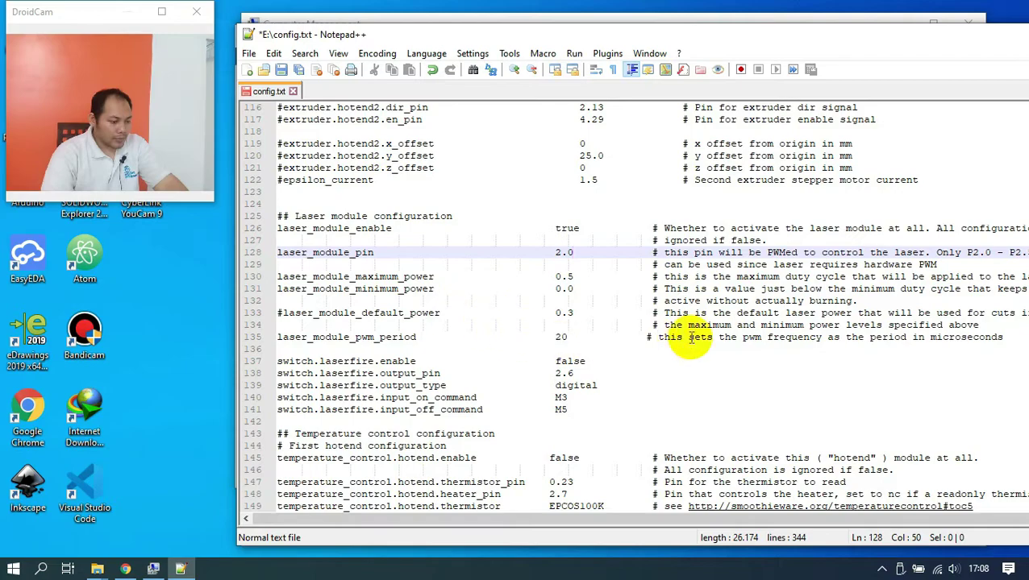
- Set switch.laserfire.output_pin to 2.4 in config.txt, consulting the heater and fan outputs on the SKR V1.3 pin diagram in Chrome
scroll(630, 322, down, 1)
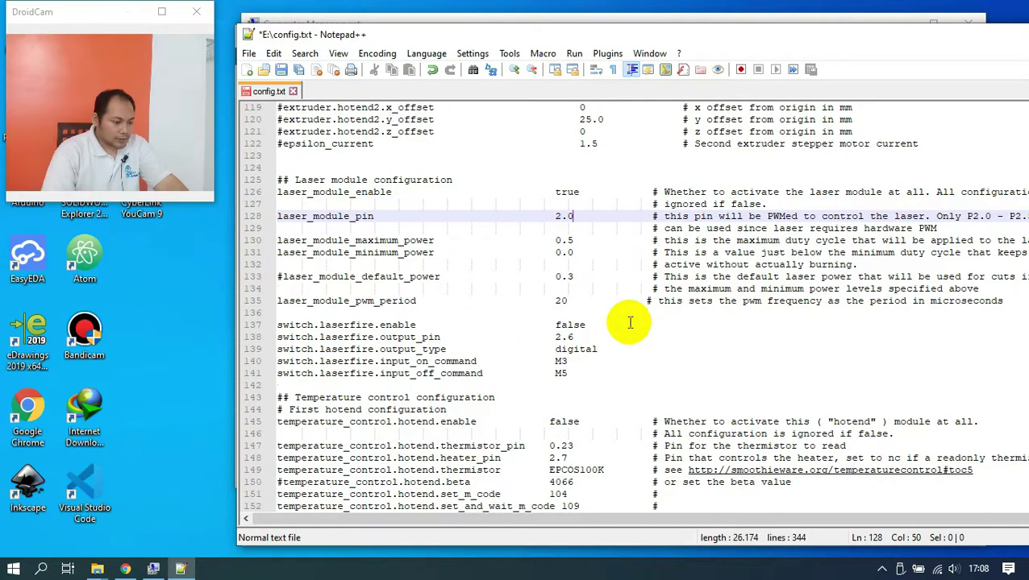
scroll(629, 323, down, 1)
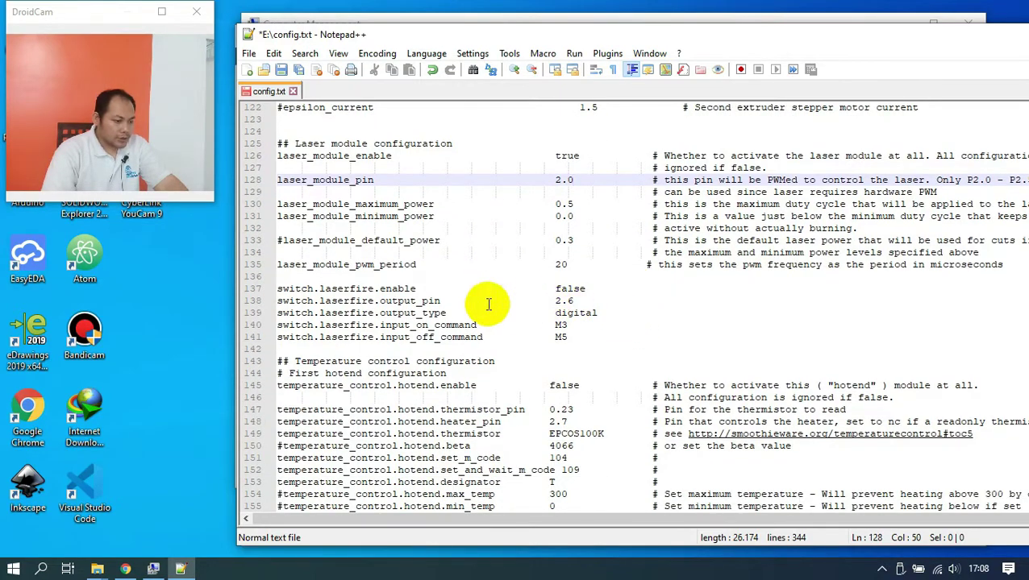
drag(290, 289, 428, 289)
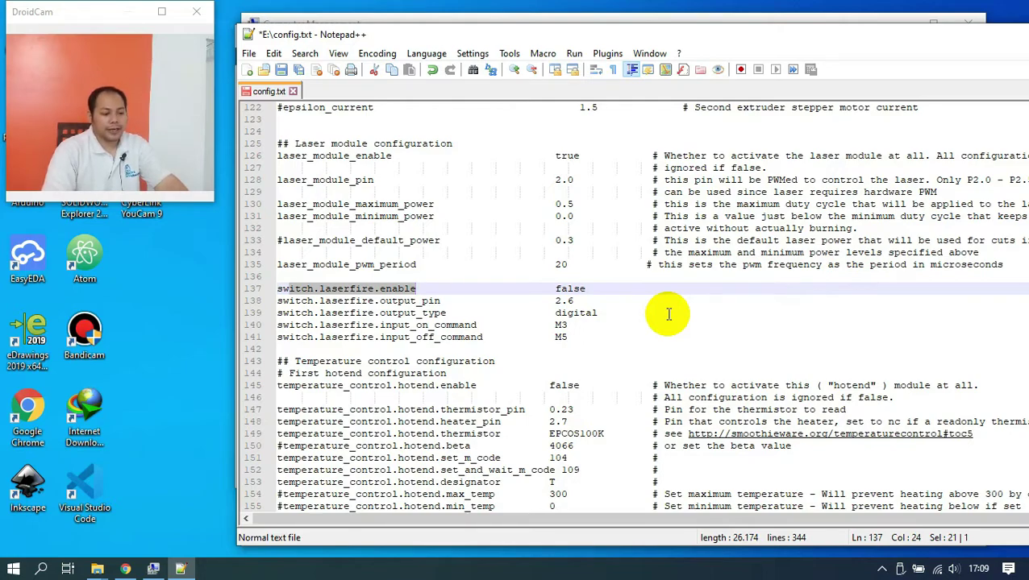
click(572, 300)
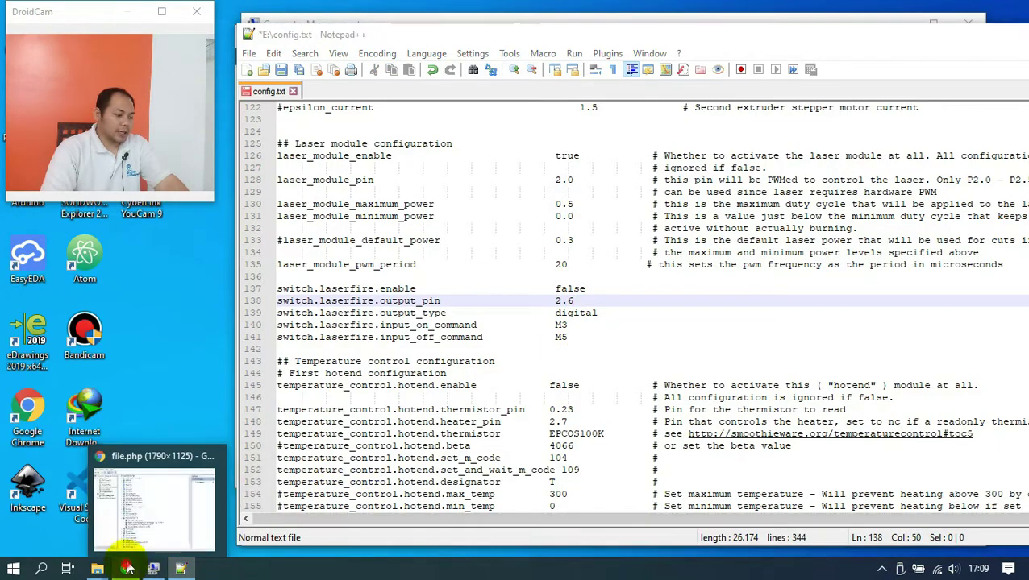
click(161, 528)
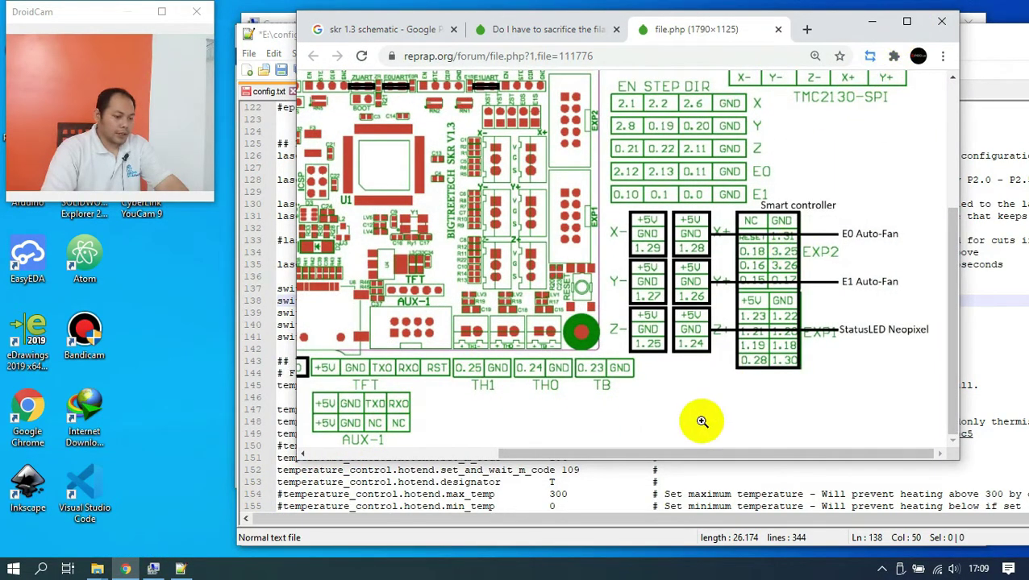
drag(688, 455, 475, 455)
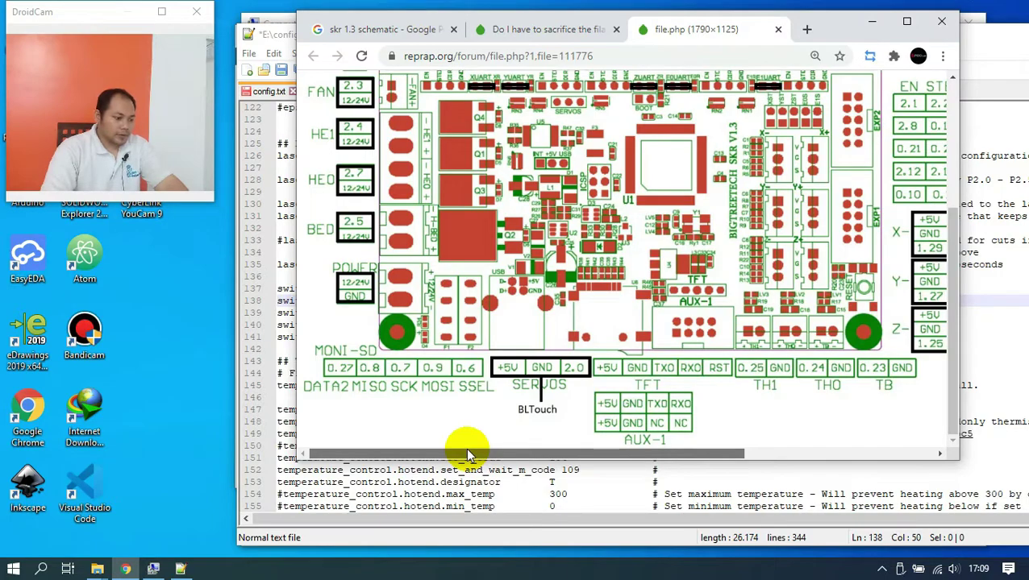
scroll(664, 339, up, 1)
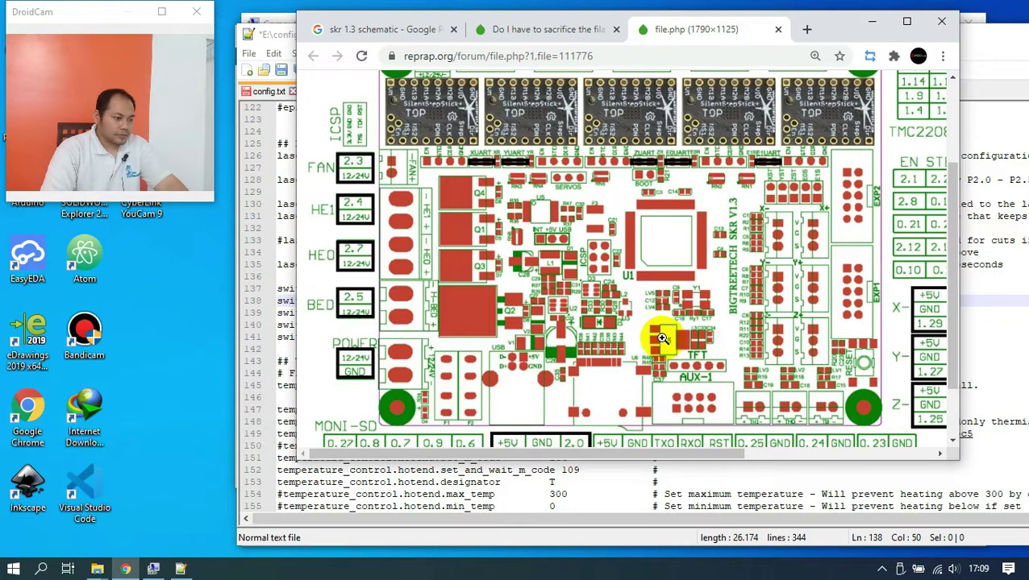
drag(674, 454, 629, 452)
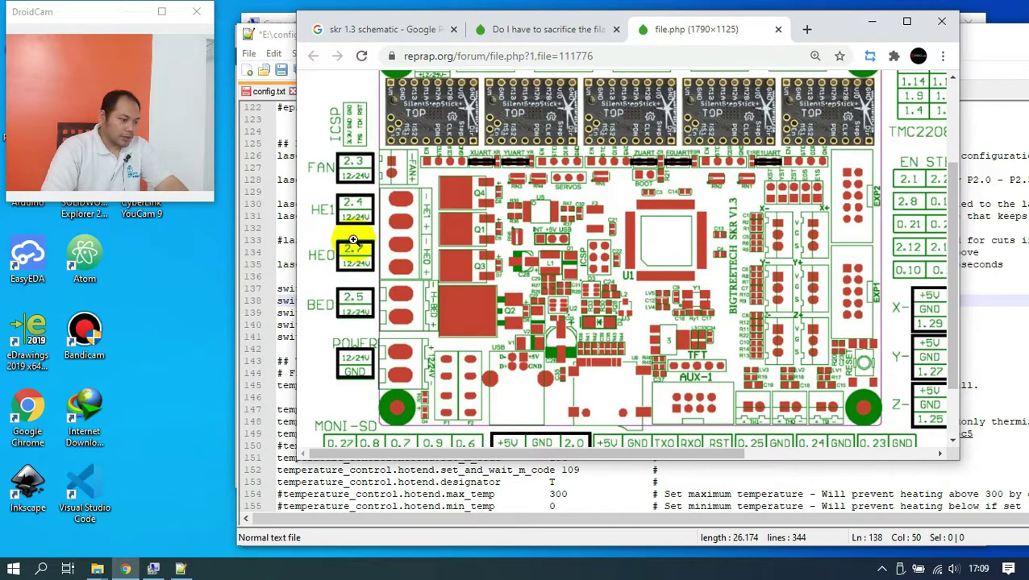
click(871, 21)
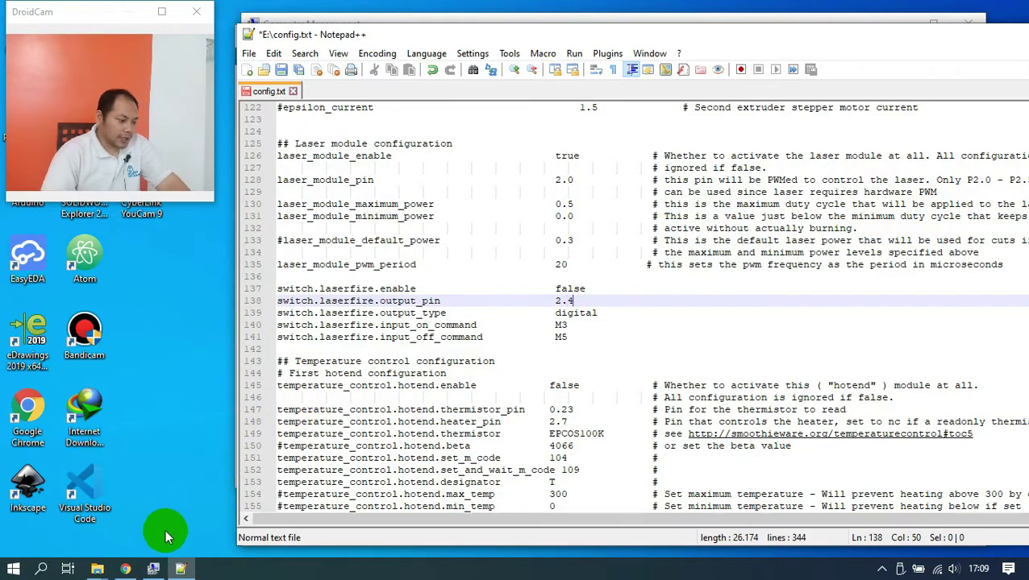
- Check the pin diagram in Chrome again, return to config.txt in Notepad++ and move the editor window up
click(125, 569)
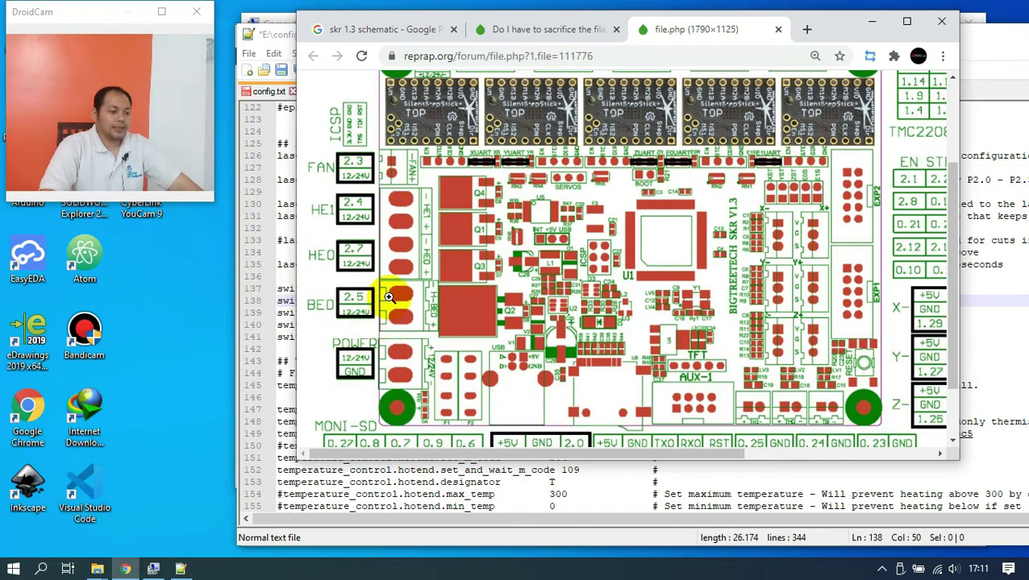
click(272, 32)
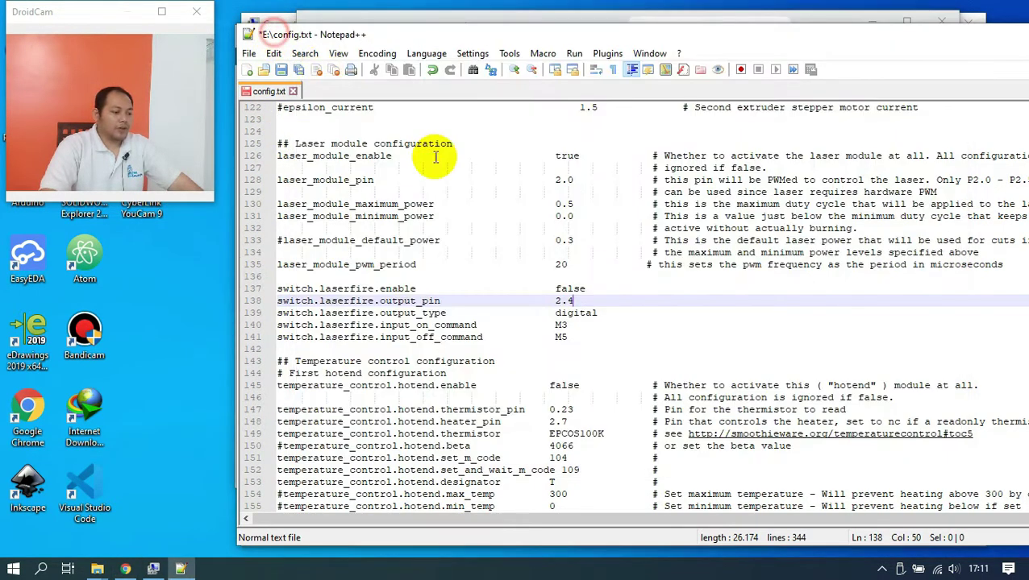
drag(905, 44, 882, 21)
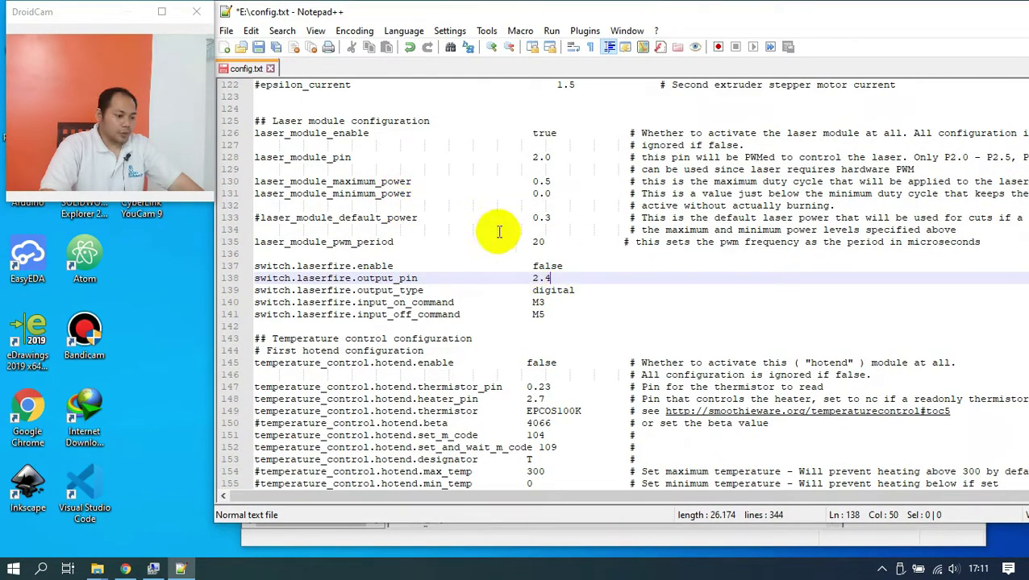
- Highlight the laserfire switch lines and review the hotend, bed and fan switch settings of config.txt
key(Down)
key(Down)
key(Down)
key(shift+Left)
key(shift+Left)
key(shift+Left)
key(shift+Left)
key(shift+Left)
key(shift+Left)
key(shift+Left)
key(shift+Left)
key(shift+Left)
key(shift+Left)
key(shift+Left)
key(shift+Left)
key(shift+Left)
key(shift+Left)
scroll(528, 229, down, 2)
click(599, 288)
scroll(605, 290, down, 8)
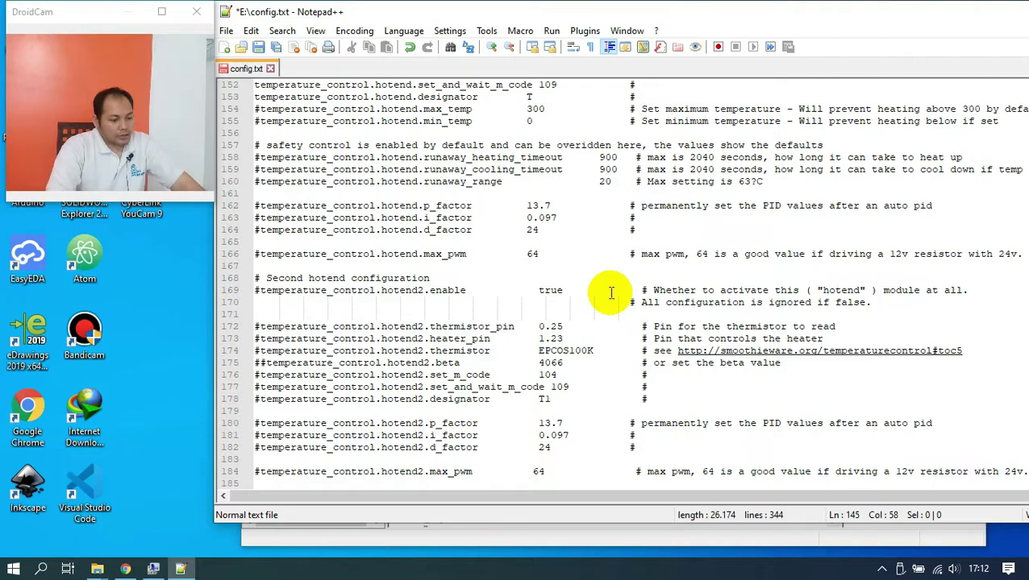
scroll(611, 292, down, 5)
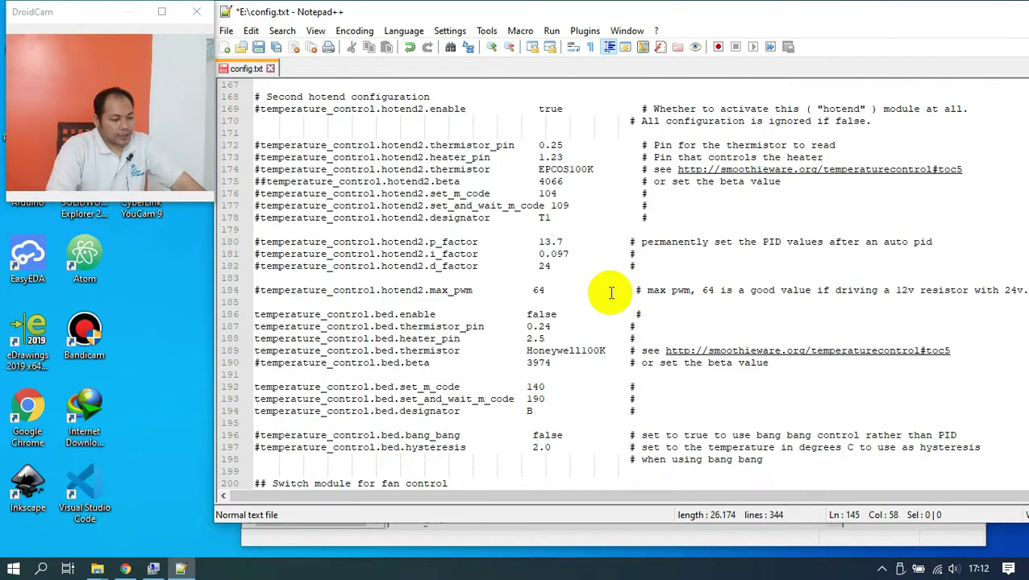
scroll(611, 293, down, 7)
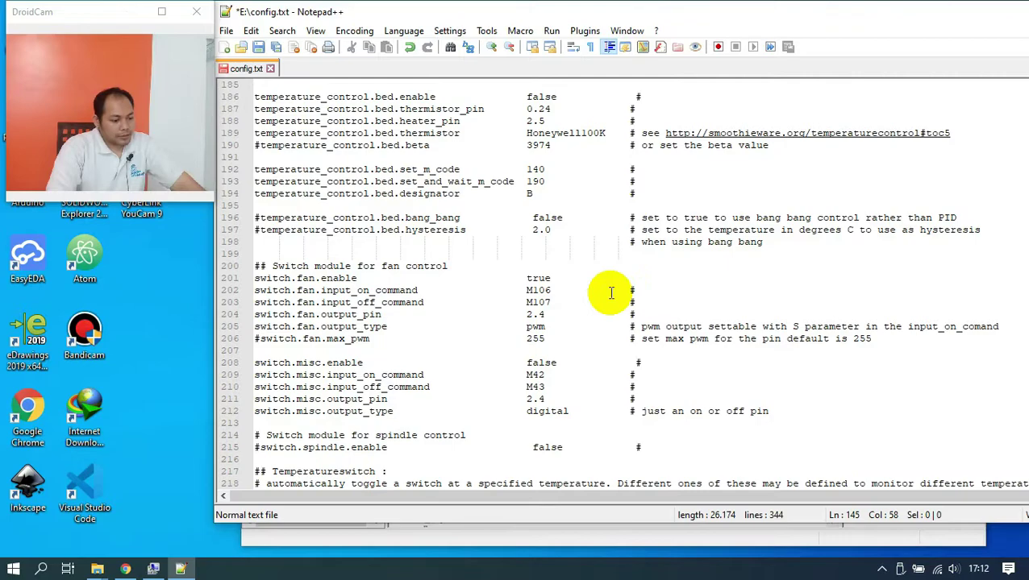
- Search config.txt for "encoder" and comment out the panel.buzz_pin line in the panel section
key(ctrl+f)
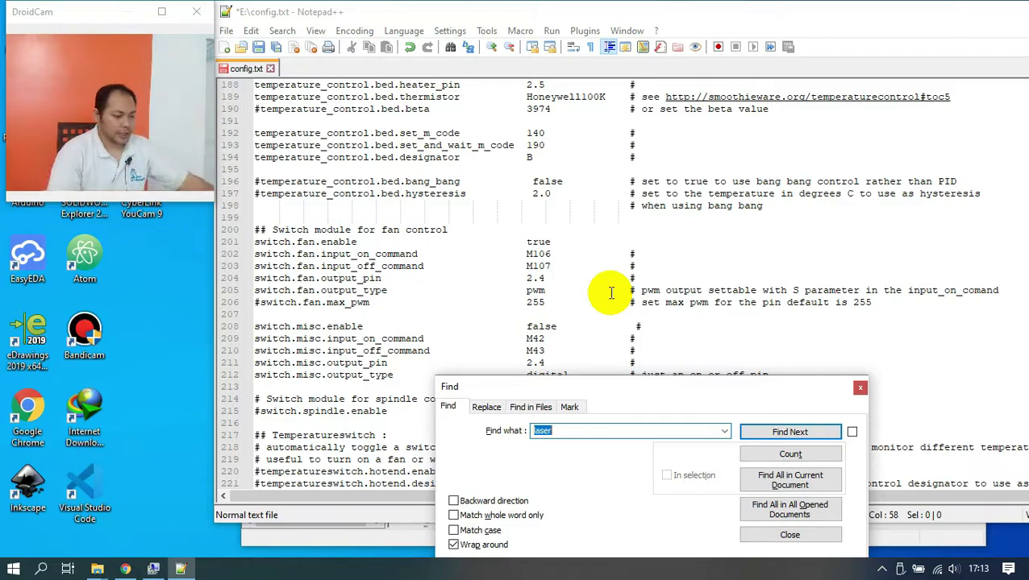
text(encoder)
key(Return)
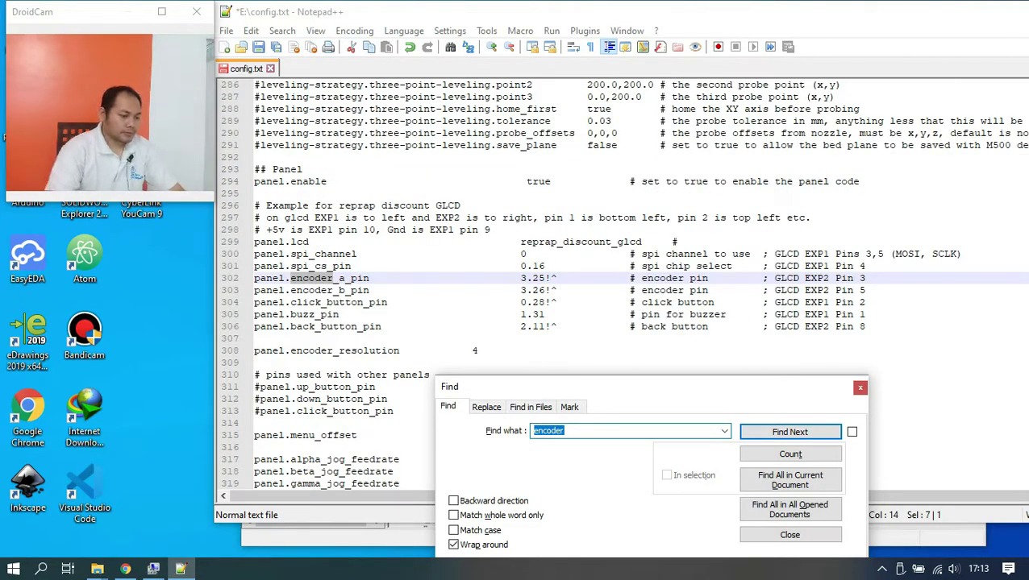
click(859, 387)
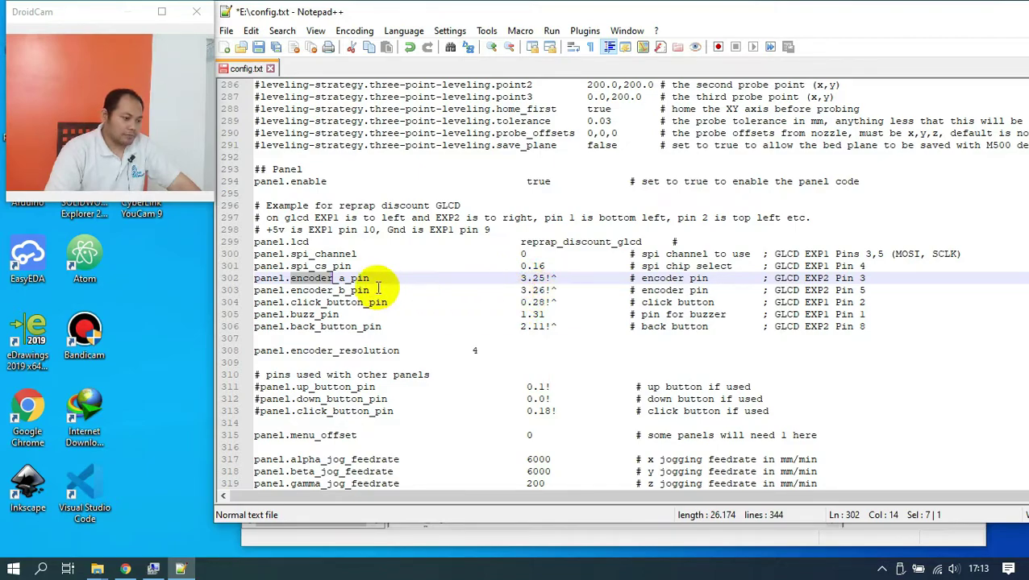
drag(375, 278, 340, 291)
click(440, 290)
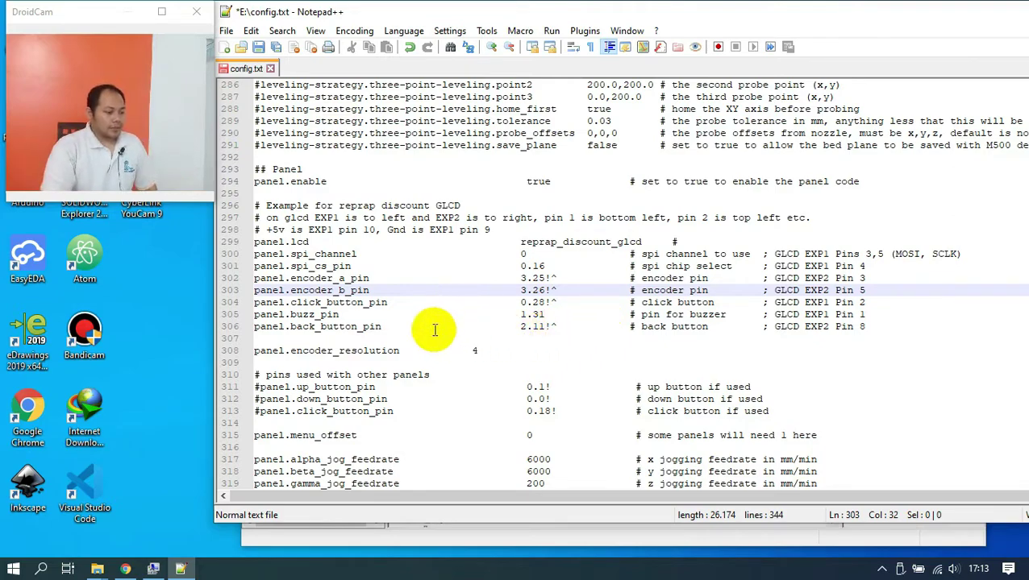
click(257, 314)
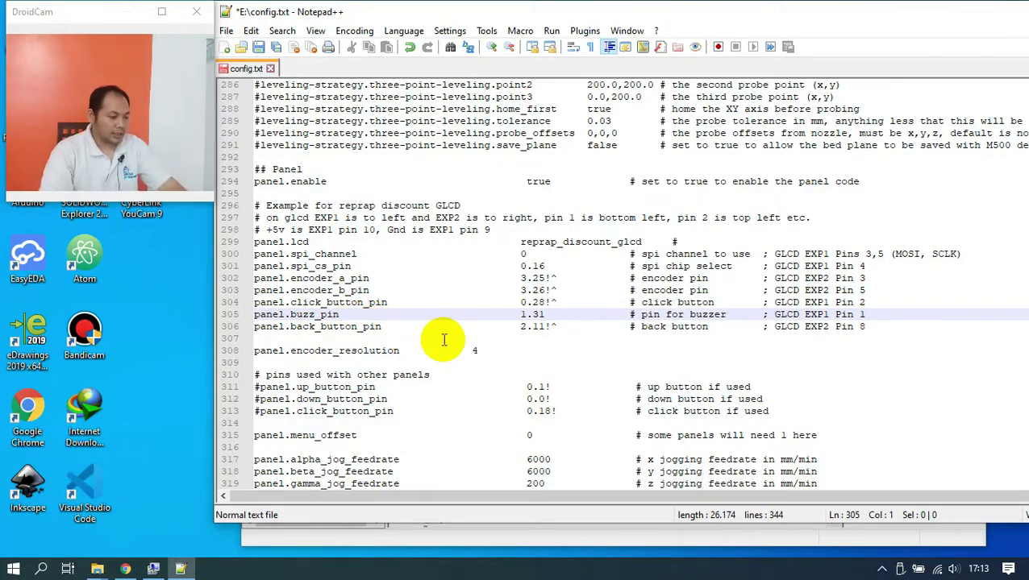
text(#)
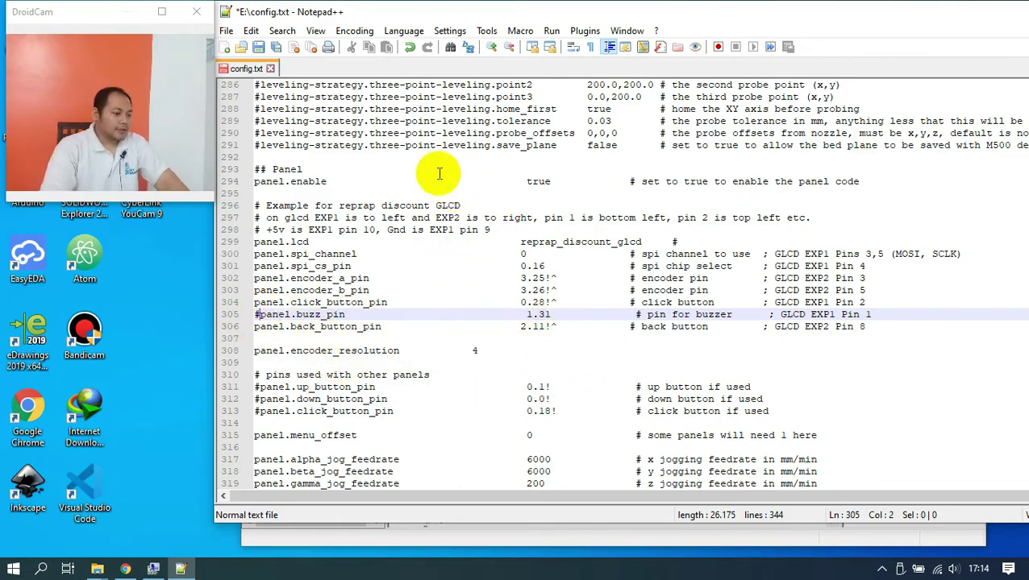
- Examine the stepper module pins section of config.txt, highlighting the pin inversion note and the alpha, beta and gamma pin entries
scroll(460, 259, up, 20)
scroll(461, 261, up, 20)
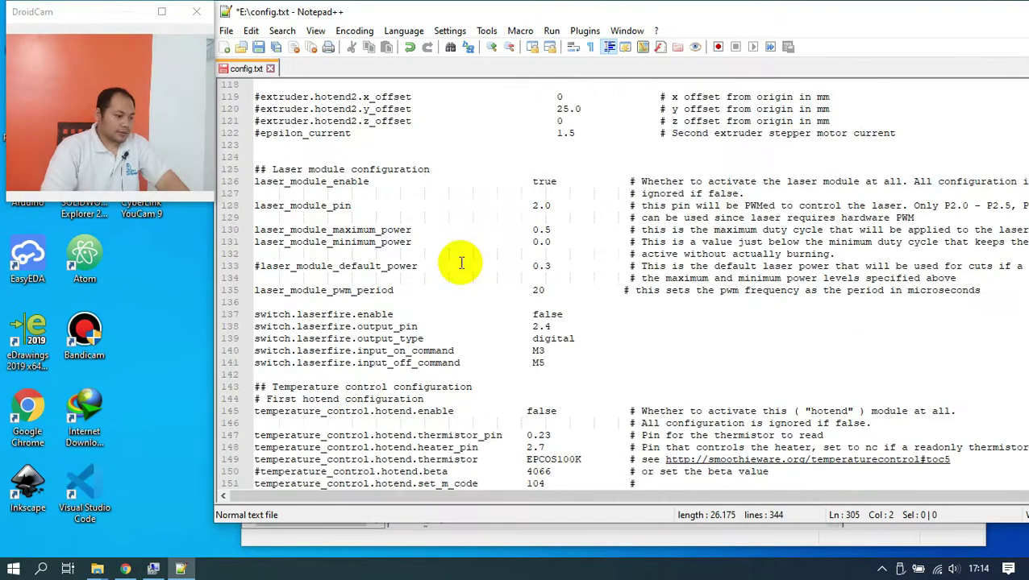
scroll(461, 262, up, 14)
scroll(462, 262, up, 1)
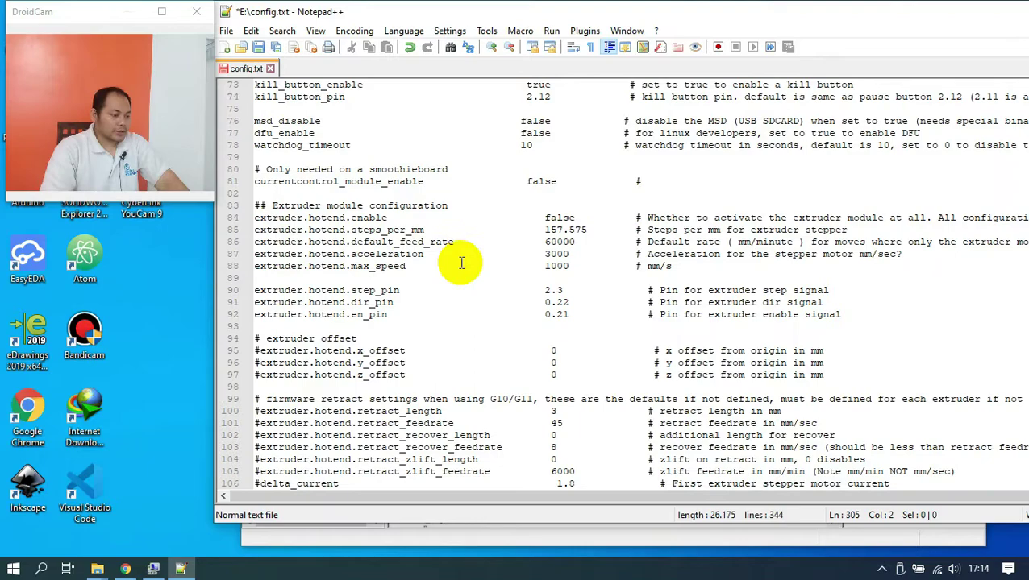
scroll(461, 262, up, 20)
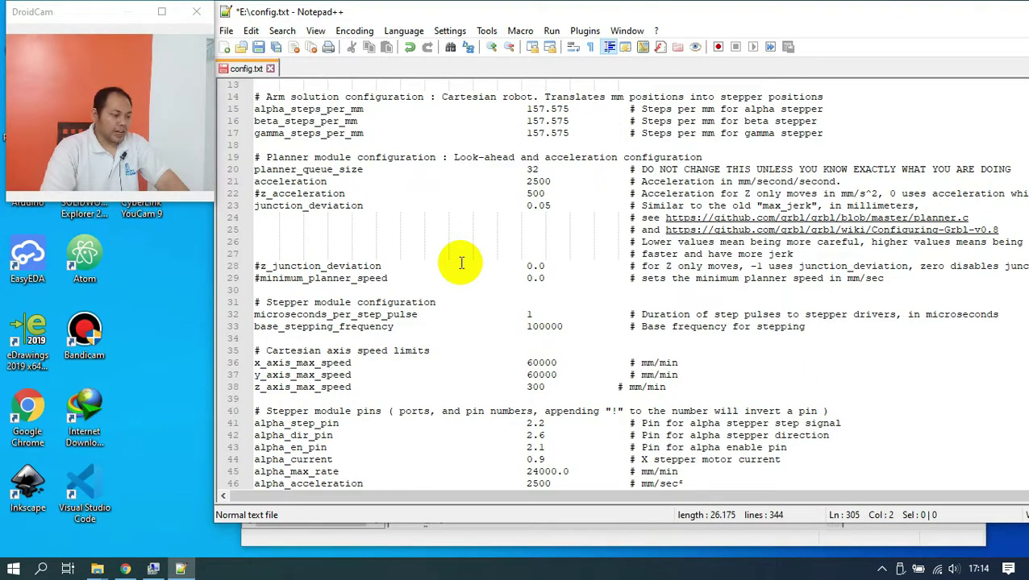
scroll(462, 262, down, 5)
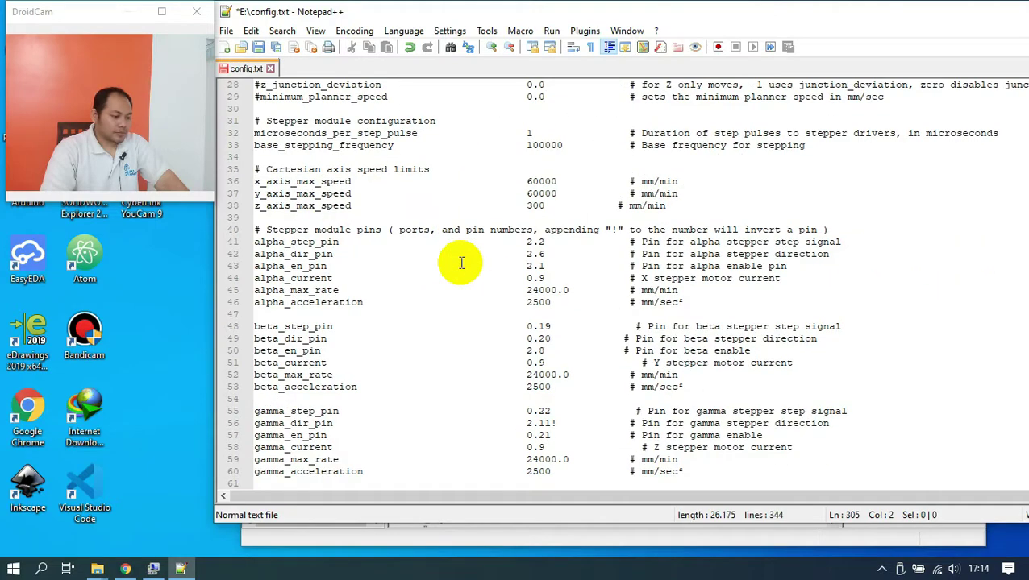
scroll(461, 262, down, 2)
drag(266, 157, 820, 158)
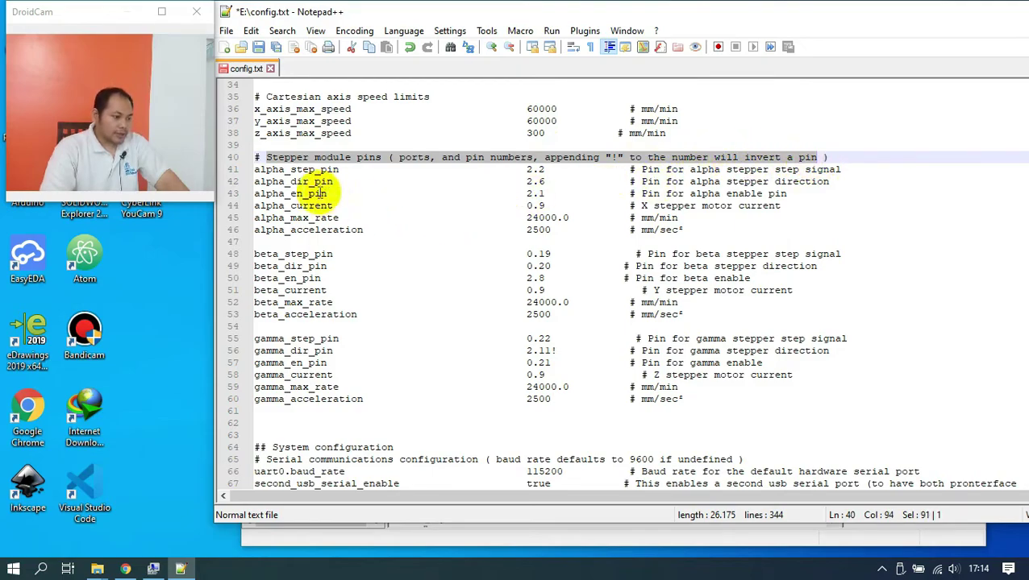
drag(273, 181, 332, 182)
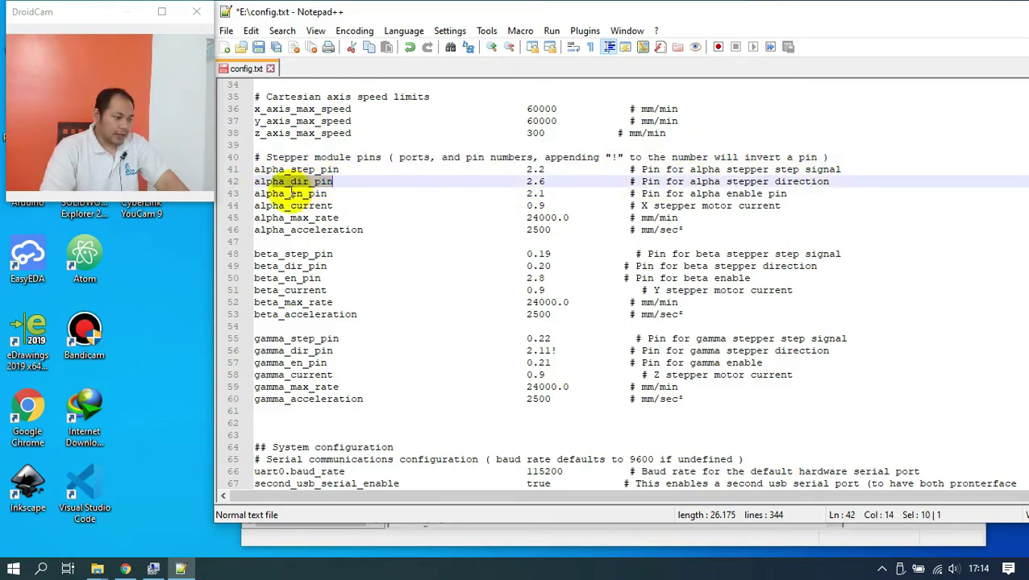
drag(261, 255, 315, 254)
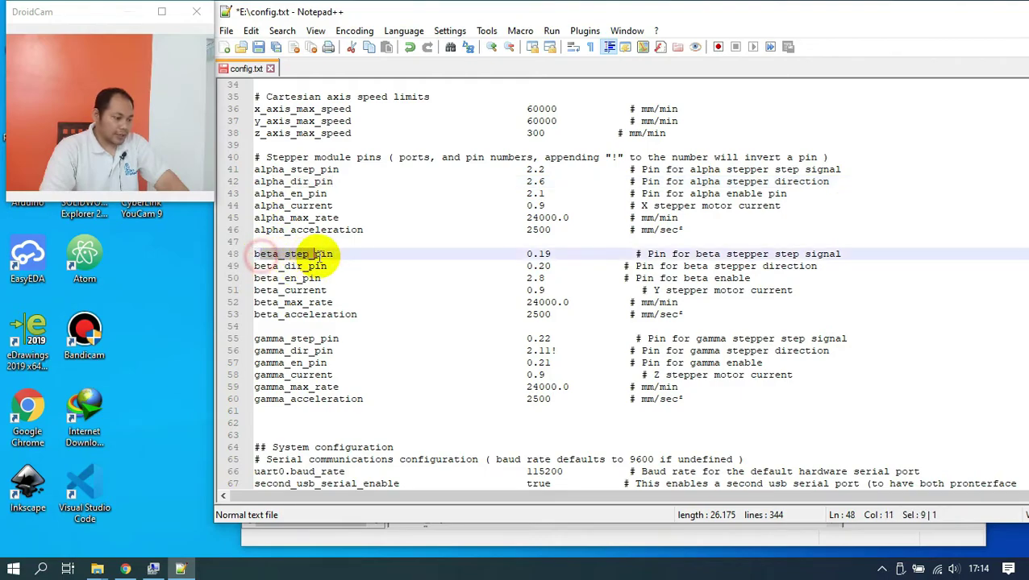
drag(252, 339, 333, 352)
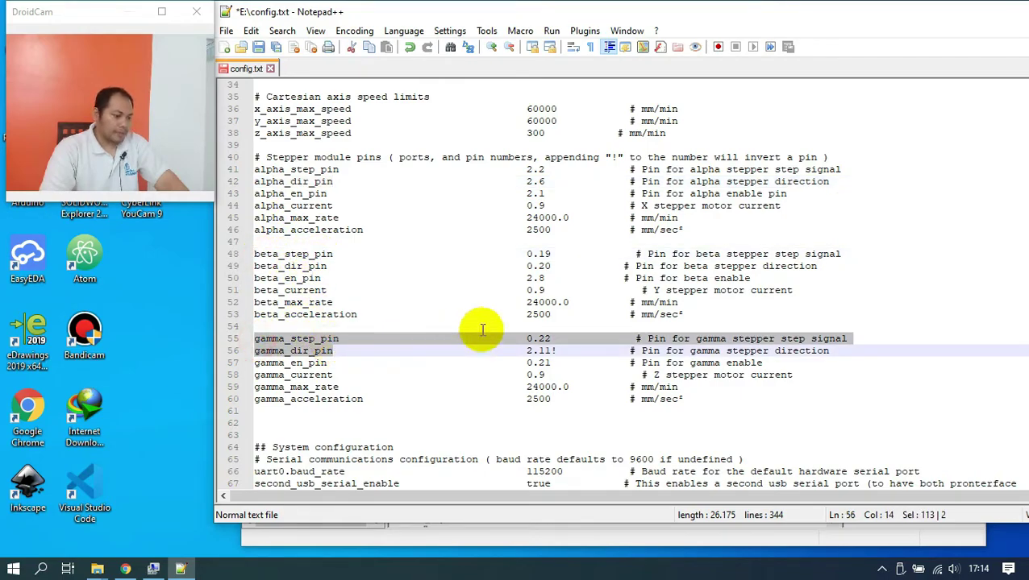
- Highlight the alpha, beta and gamma stepper entries in config.txt and compare them with the EN, STEP, DIR table of Chrome's pin diagram
click(528, 339)
drag(526, 169, 562, 399)
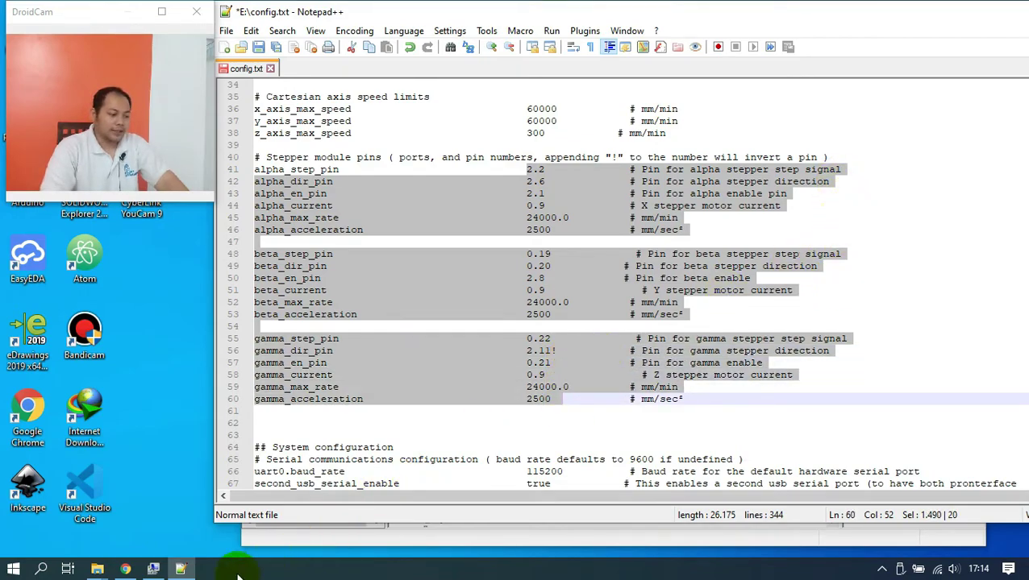
click(125, 569)
drag(679, 453, 877, 452)
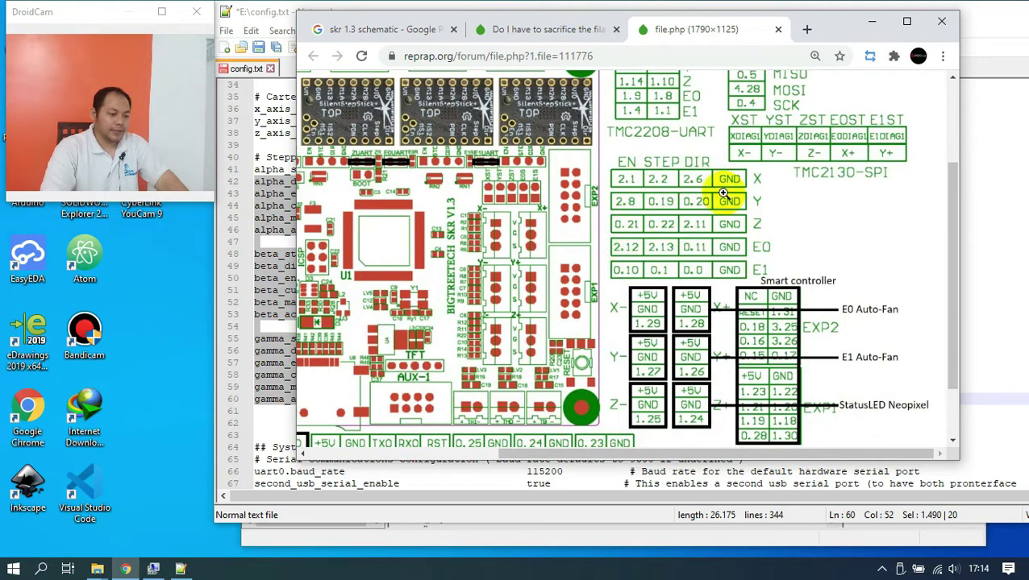
click(872, 22)
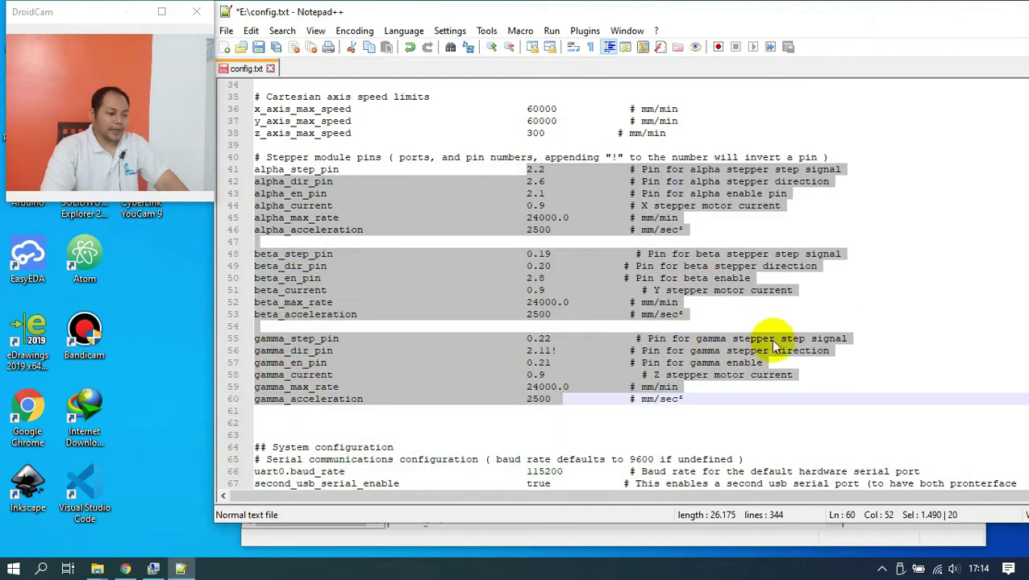
- Save config.txt, close the file and exit Notepad++
click(905, 355)
key(ctrl+z)
scroll(853, 358, up, 9)
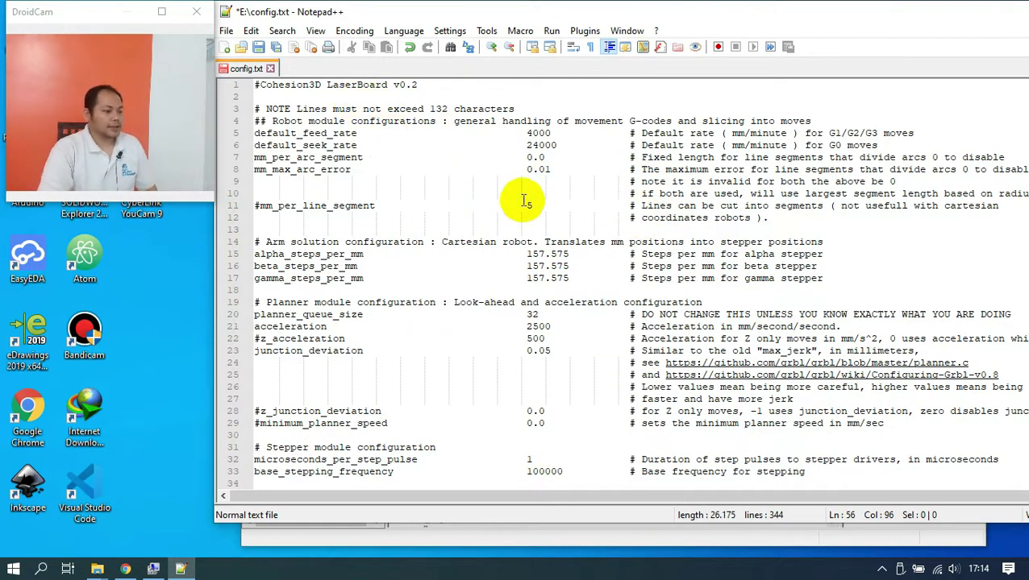
click(258, 47)
click(271, 69)
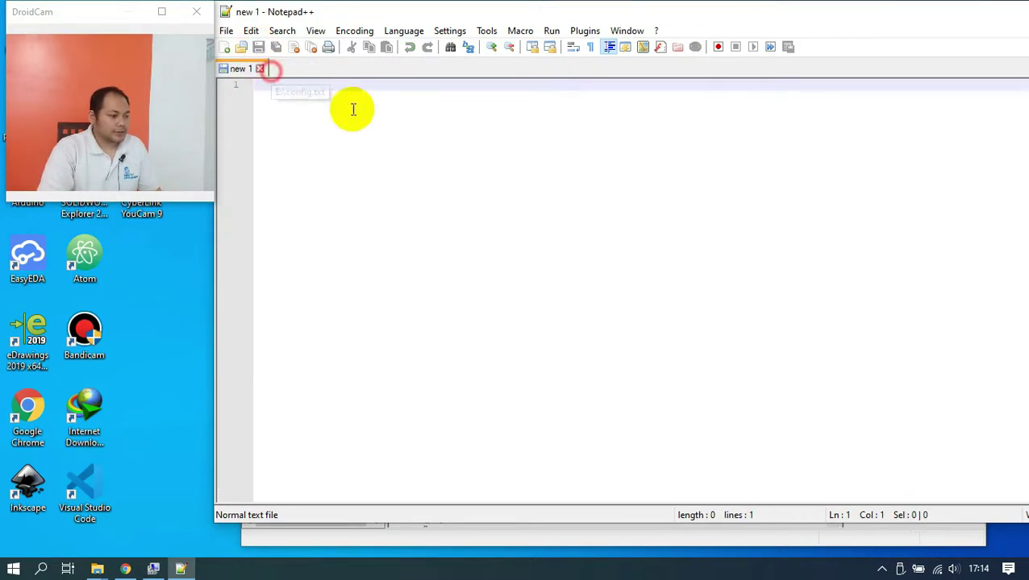
click(993, 13)
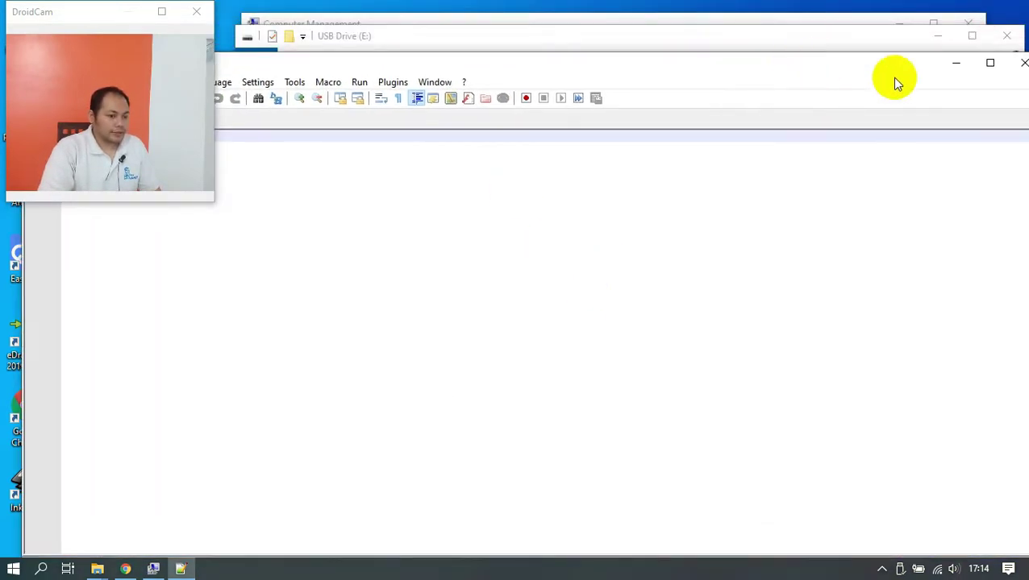
click(1022, 63)
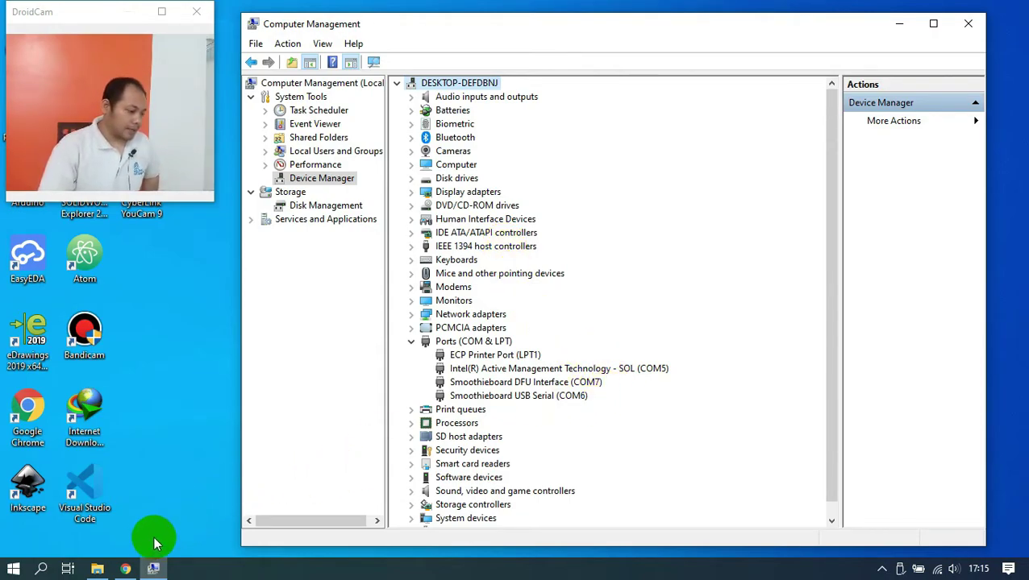
- Open the board-to-display wiring picture from New Volume (D:) and examine the connections on the EXP1 and EXP2 headers
click(130, 558)
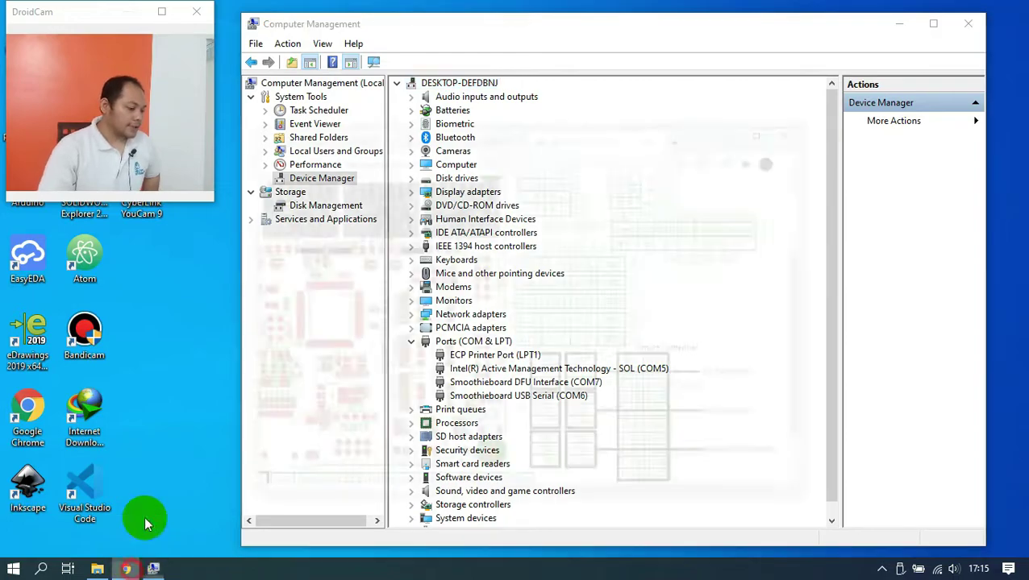
click(97, 570)
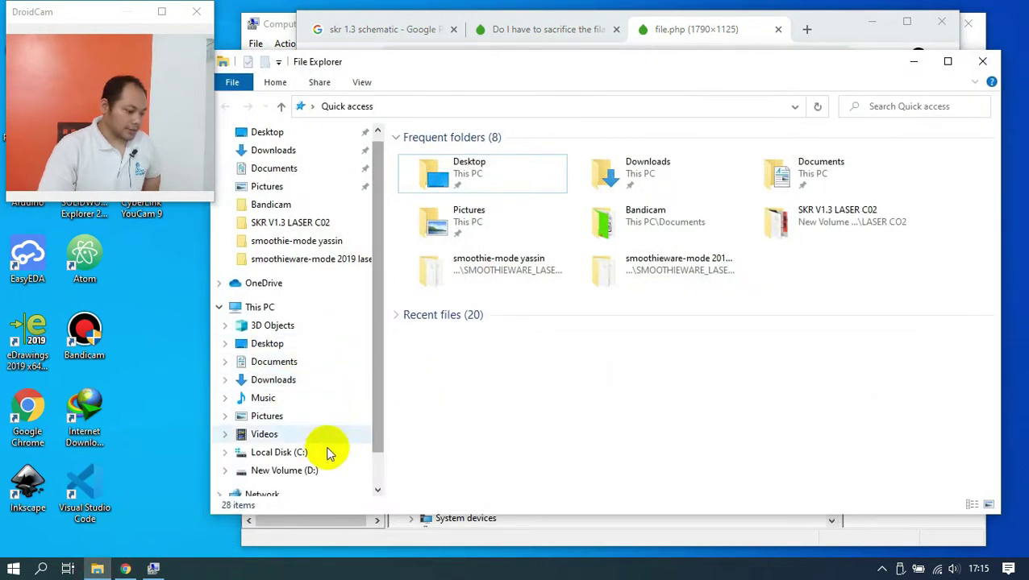
click(330, 471)
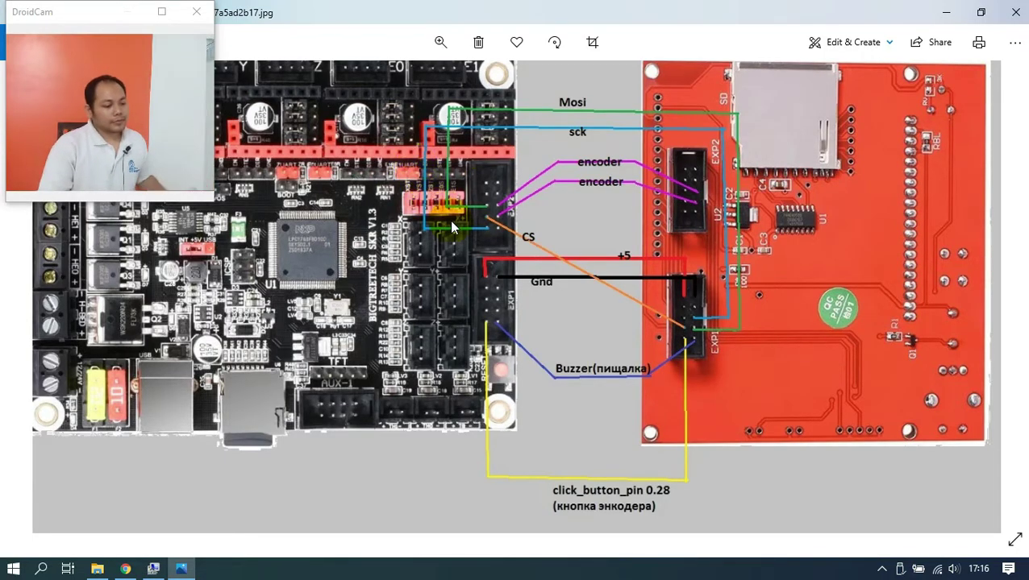
key(Right)
key(Left)
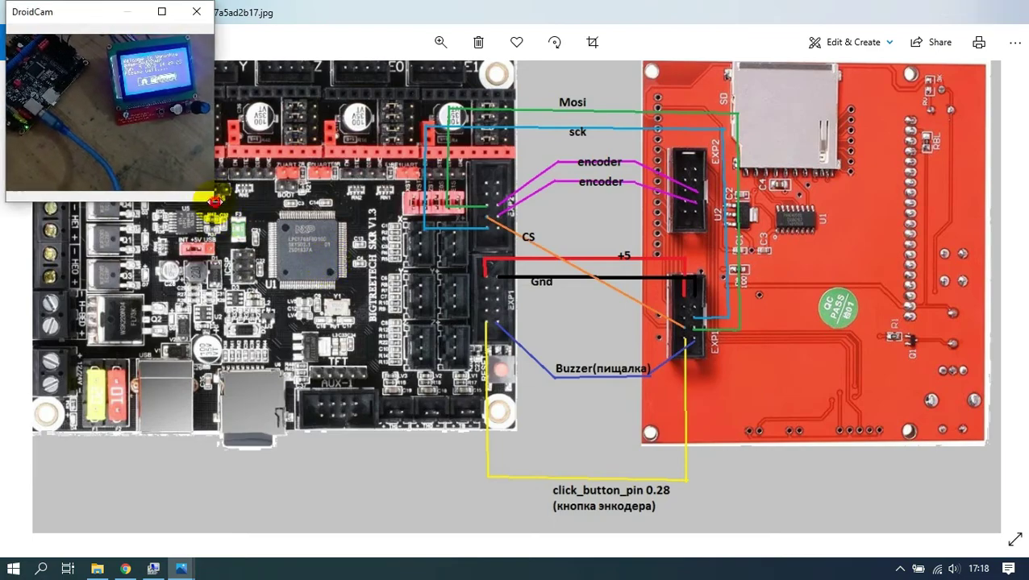
drag(215, 202, 331, 202)
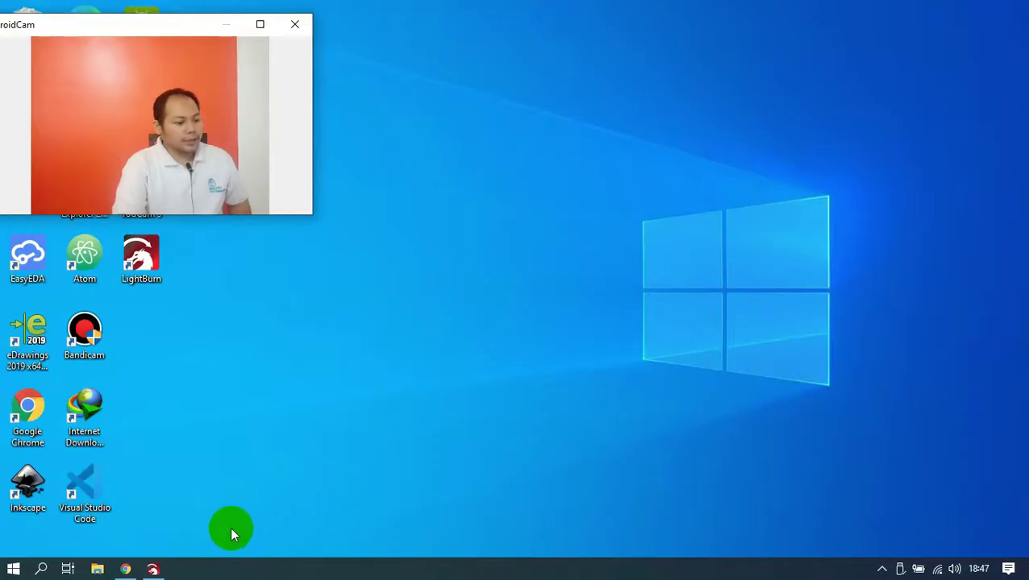
- Switch to LightBurn, select COM6 as the laser's port and open the list of laser devices
click(153, 569)
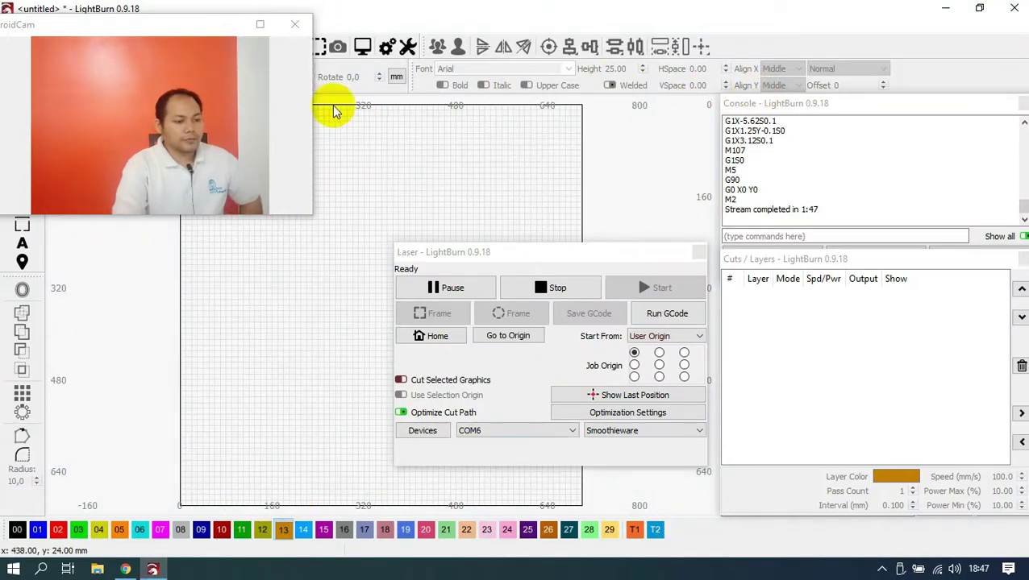
drag(313, 212, 89, 184)
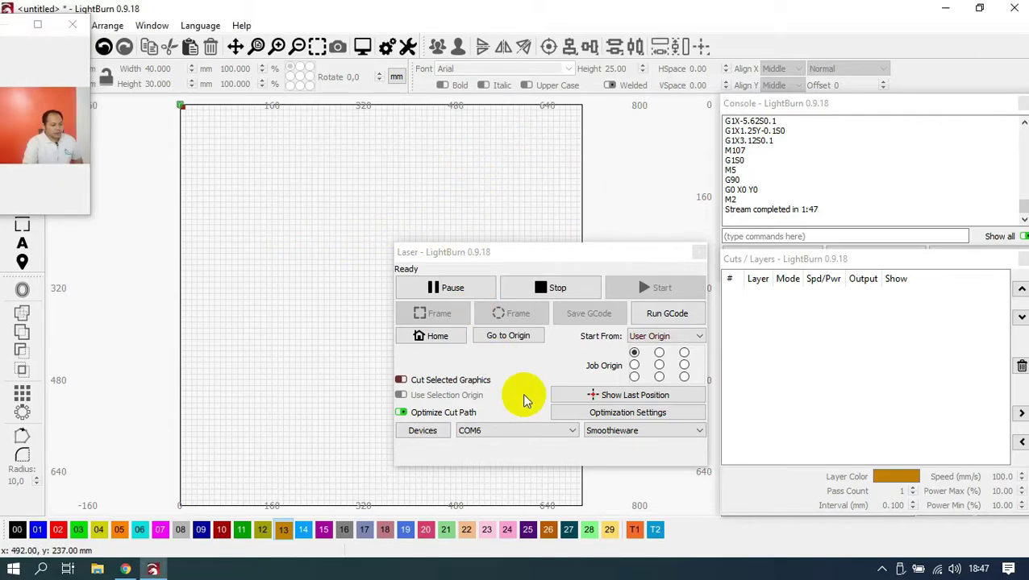
click(568, 433)
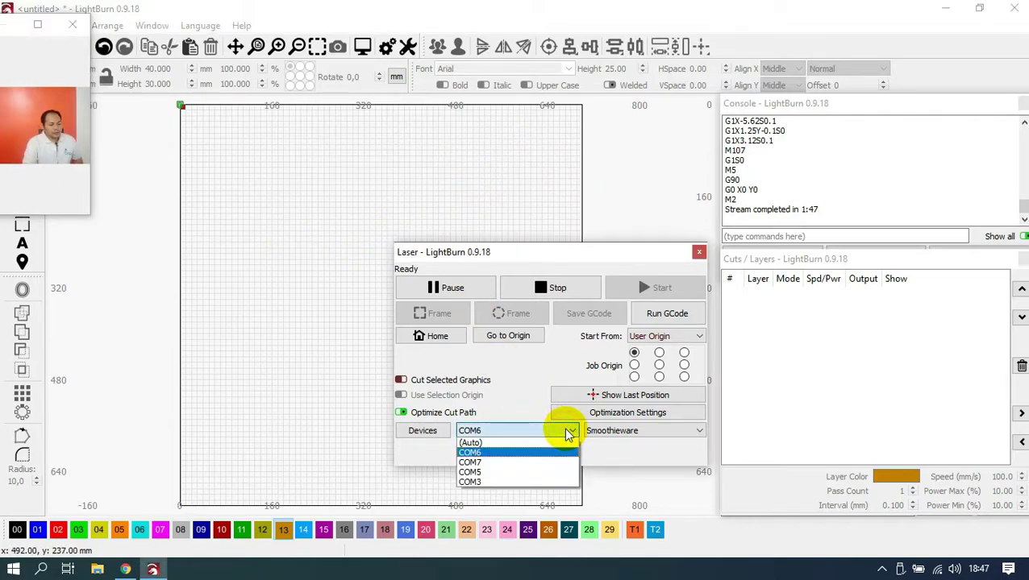
click(533, 453)
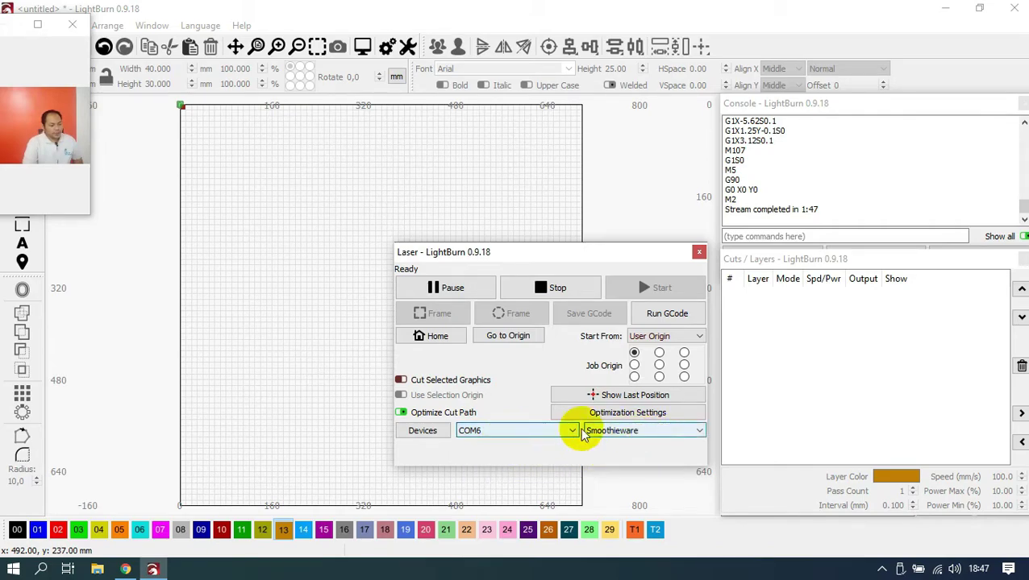
click(680, 434)
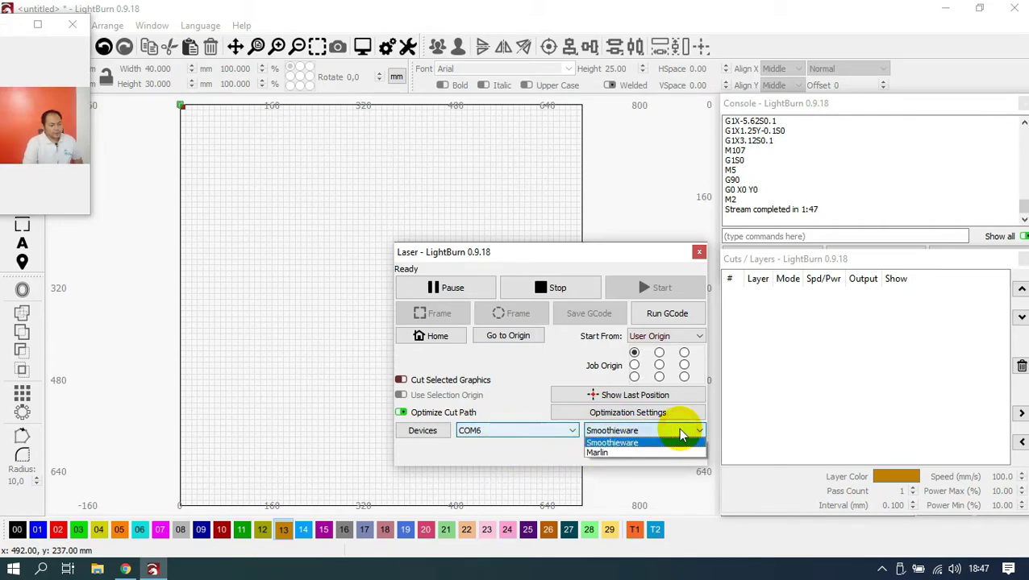